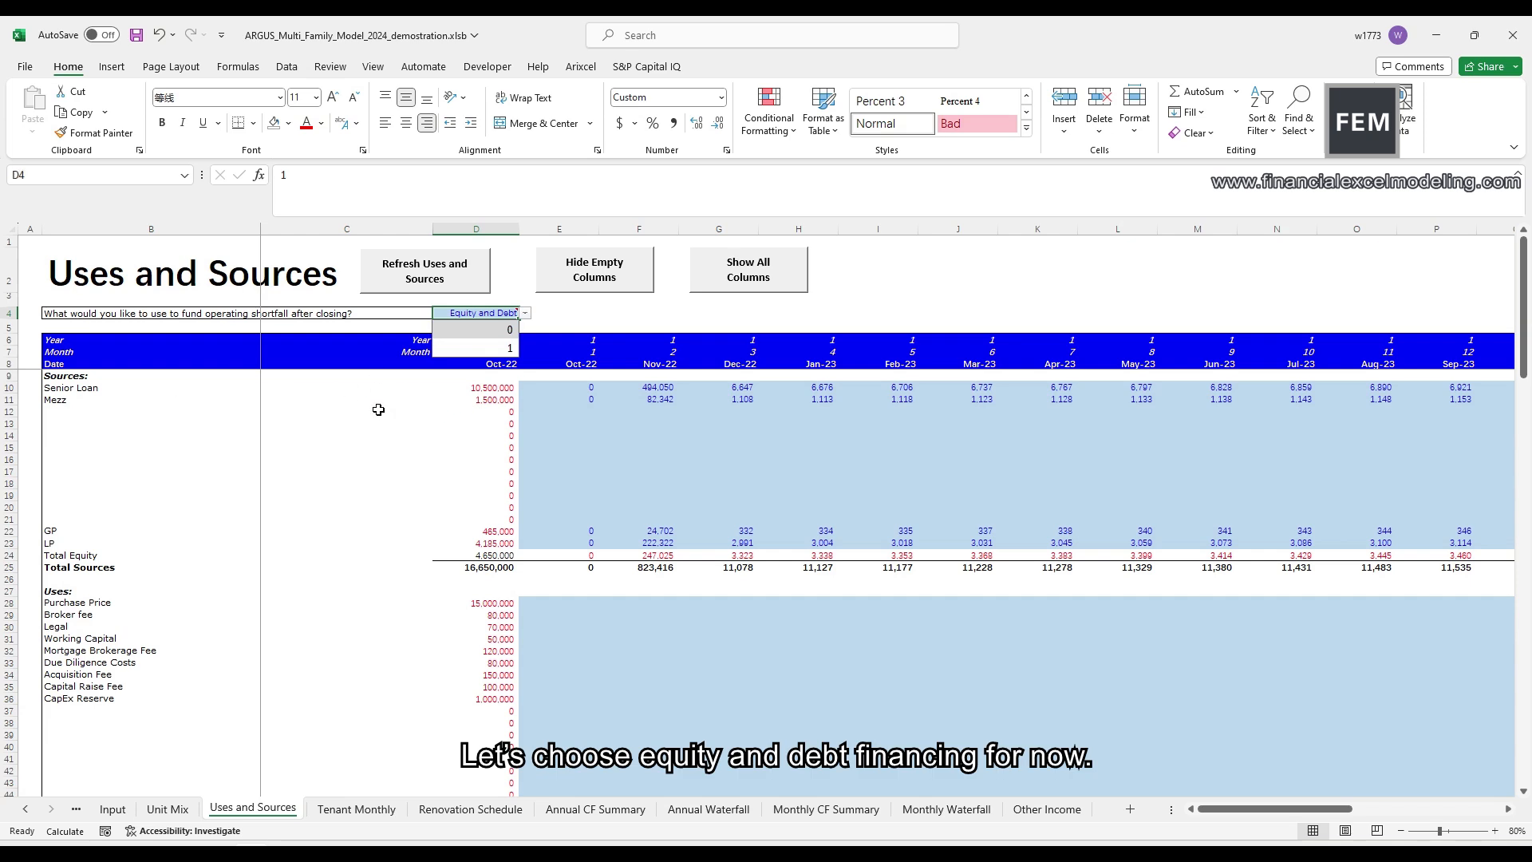
# - Inspect the Senior Loan and Mezz lines on Uses and Sources, including their Nov-22 shortfall funding formulas
pyautogui.click(154, 387)
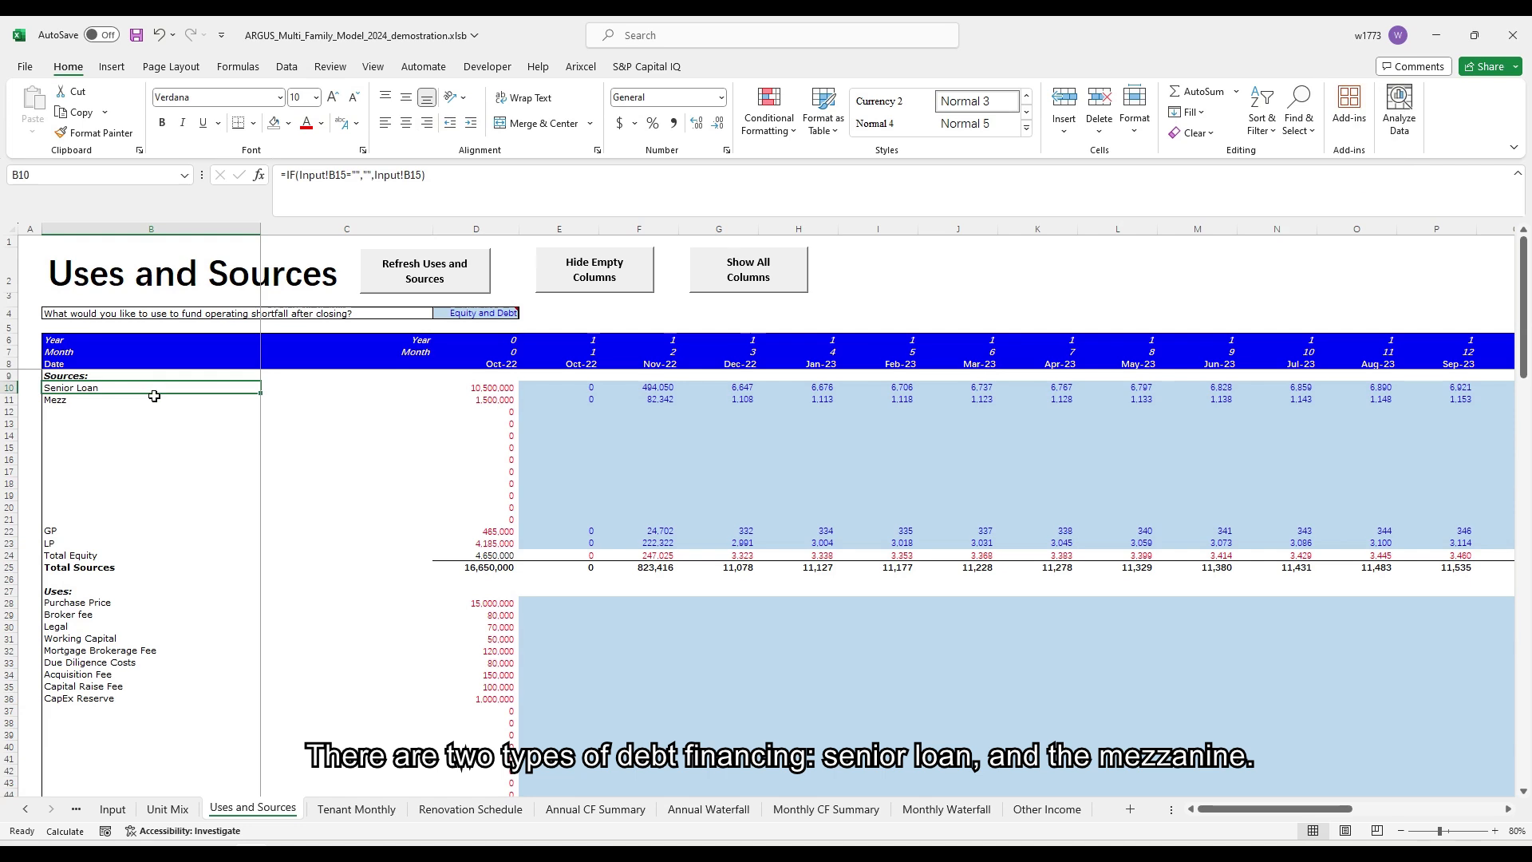
pyautogui.click(154, 400)
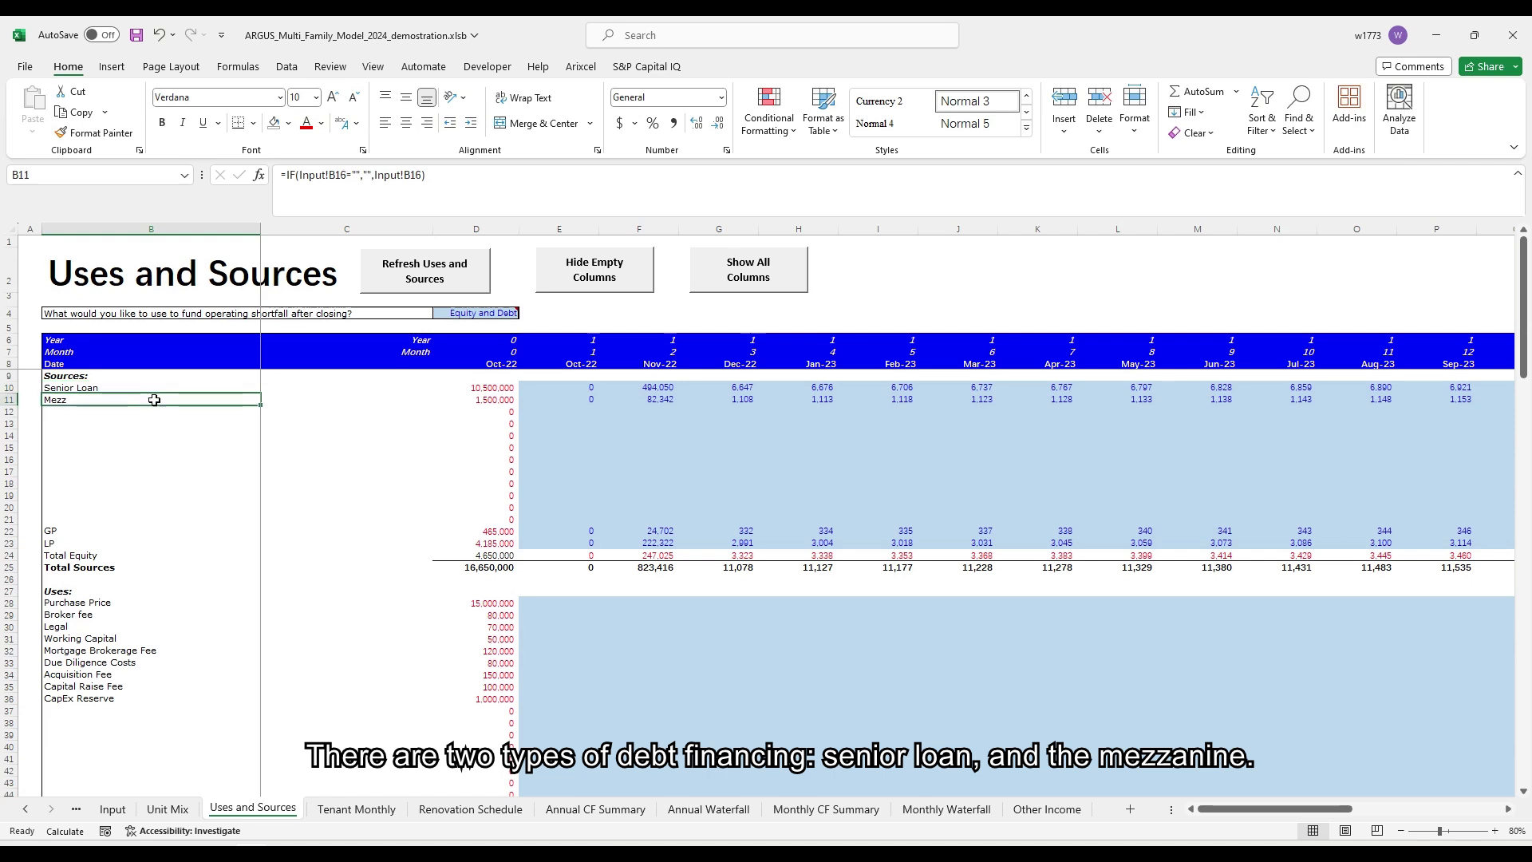
pyautogui.click(669, 389)
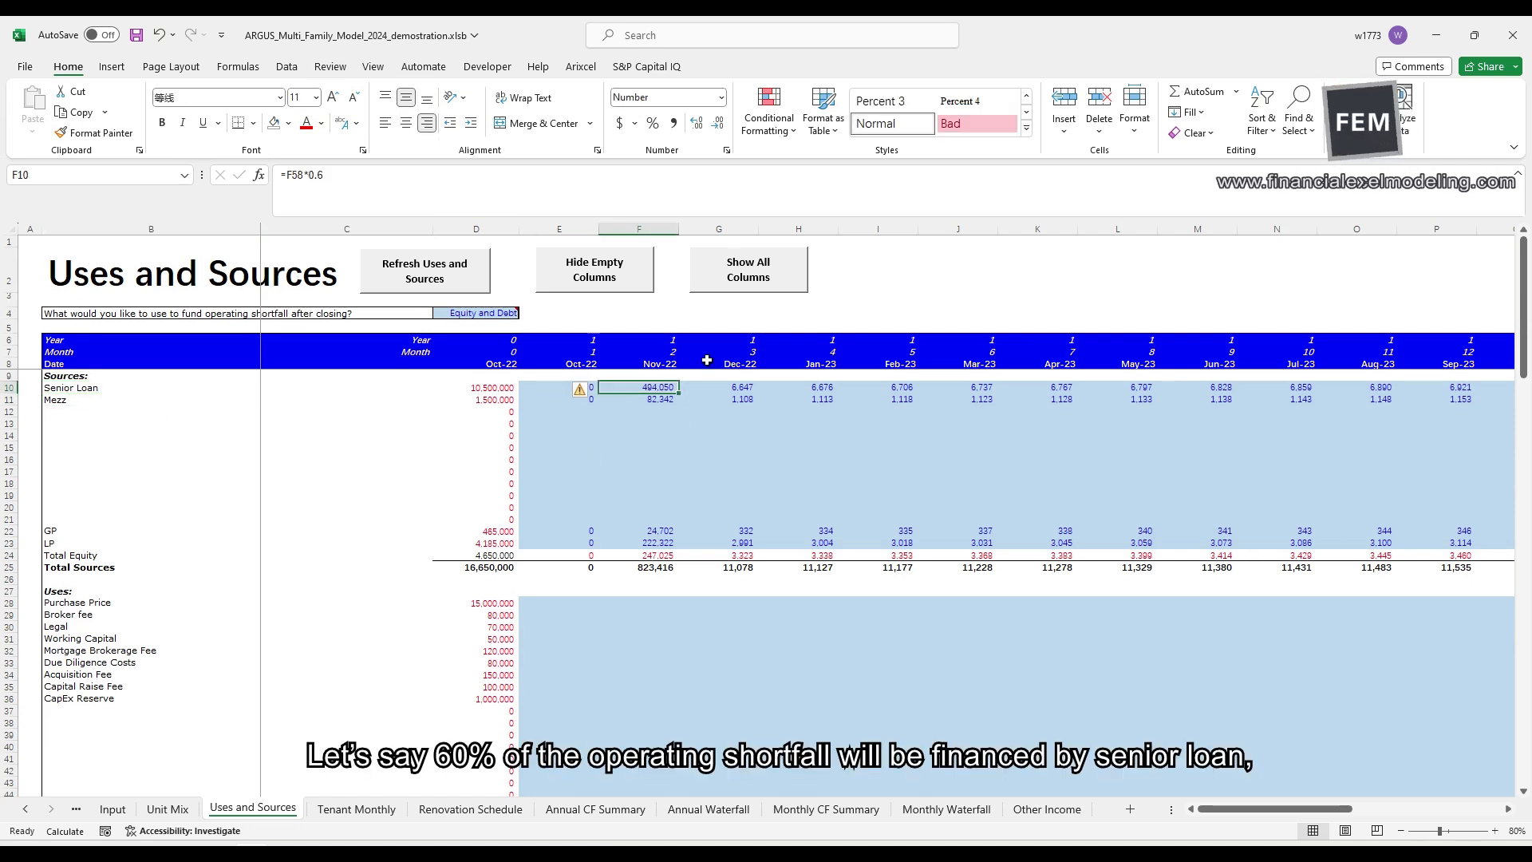
pyautogui.click(665, 399)
pyautogui.click(372, 180)
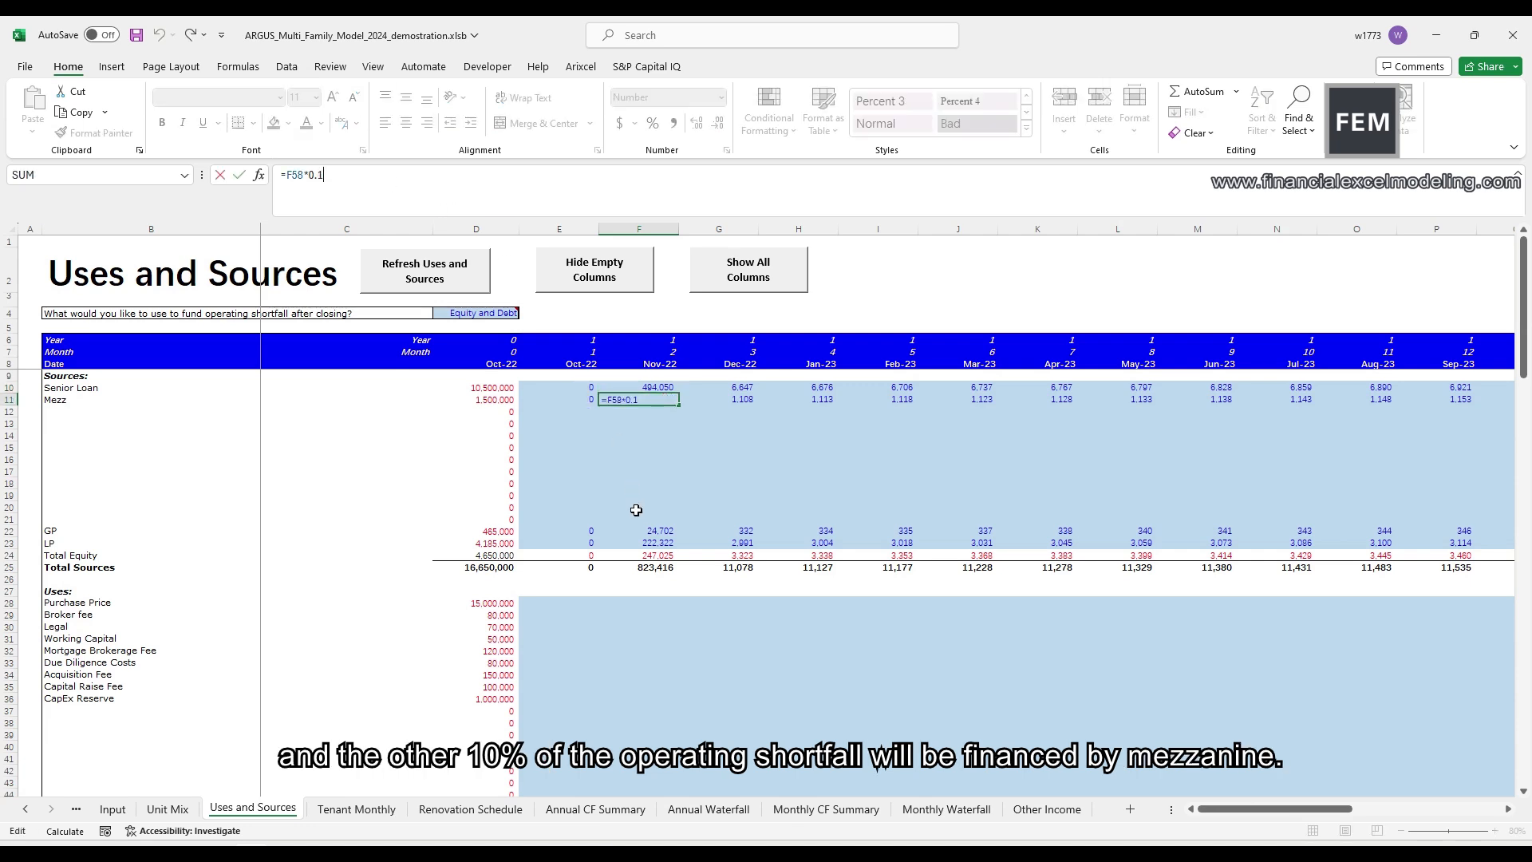
pyautogui.press('Return')
# - Inspect the Nov-22 equity contribution formulas for the GP and LP rows on Uses and Sources
pyautogui.press('Down')
pyautogui.press('Down')
pyautogui.press('Down')
pyautogui.press('Down')
pyautogui.press('Down')
pyautogui.press('Down')
pyautogui.press('Down')
pyautogui.press('Down')
pyautogui.press('Down')
pyautogui.press('Down')
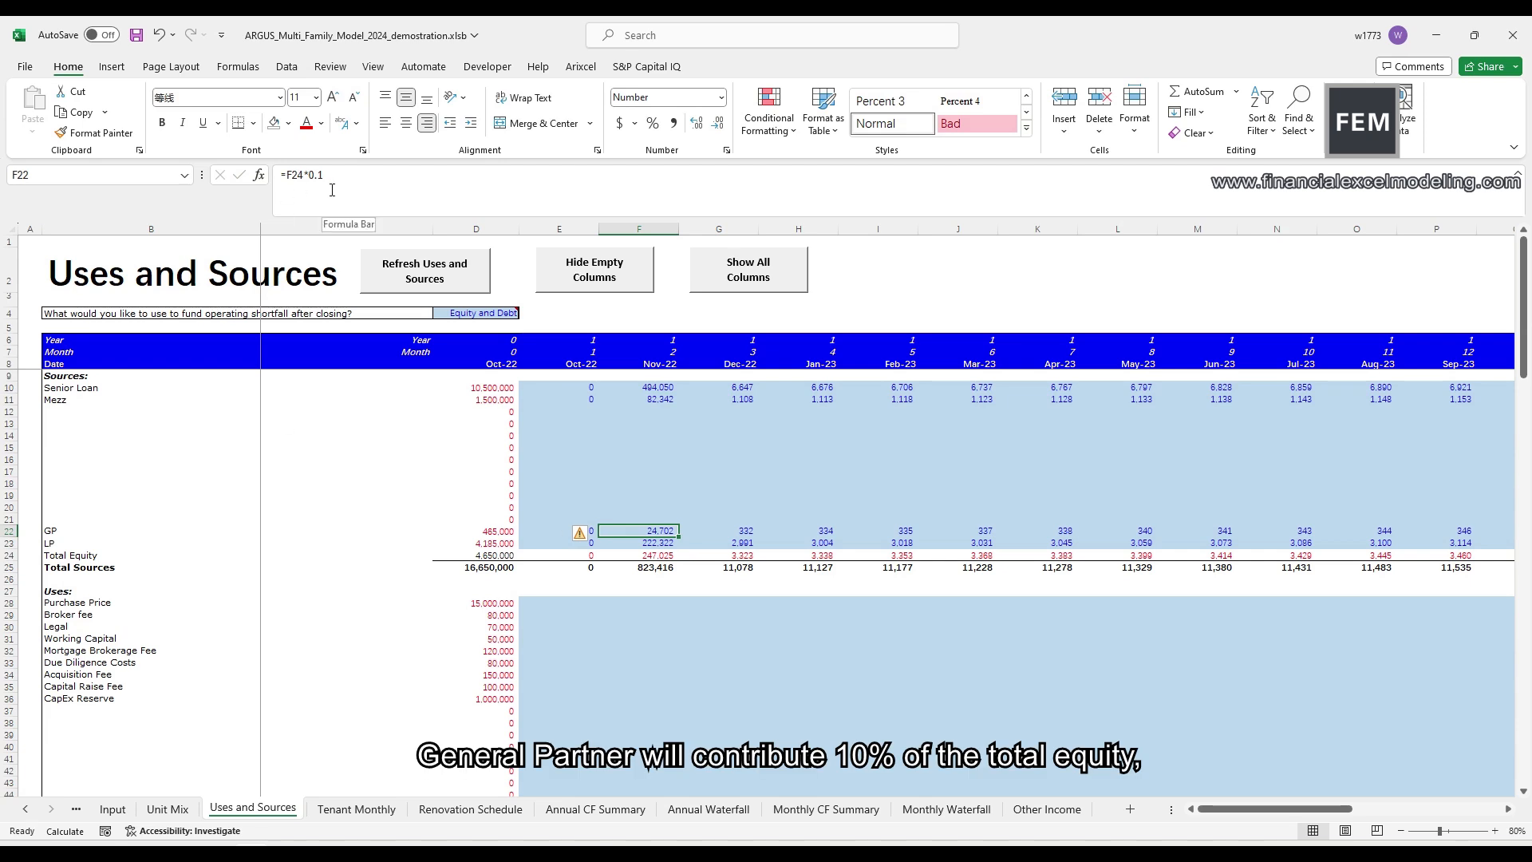
pyautogui.click(642, 542)
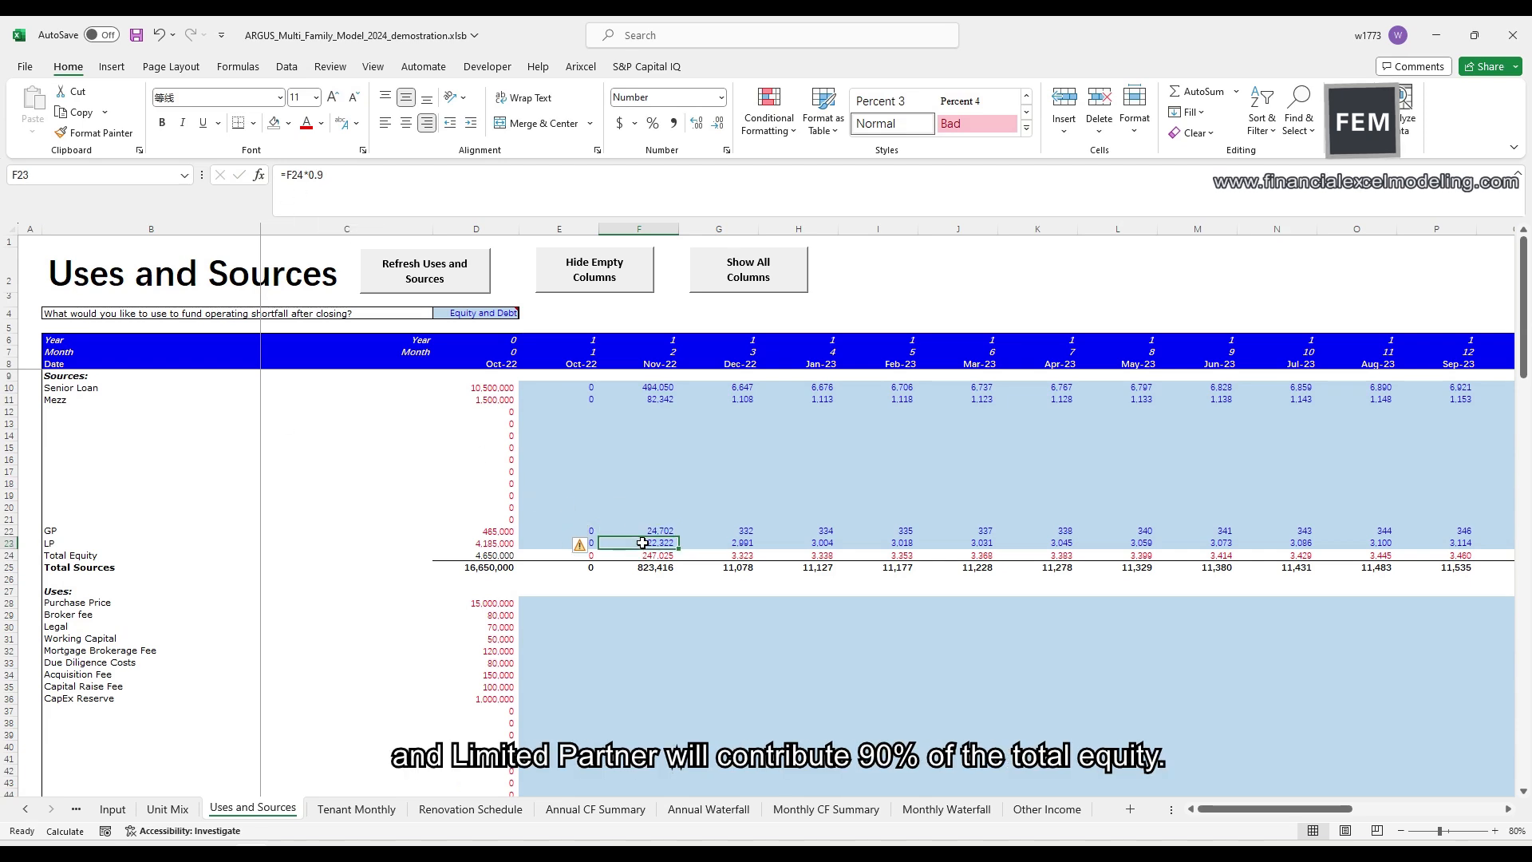
pyautogui.click(331, 170)
pyautogui.press('Escape')
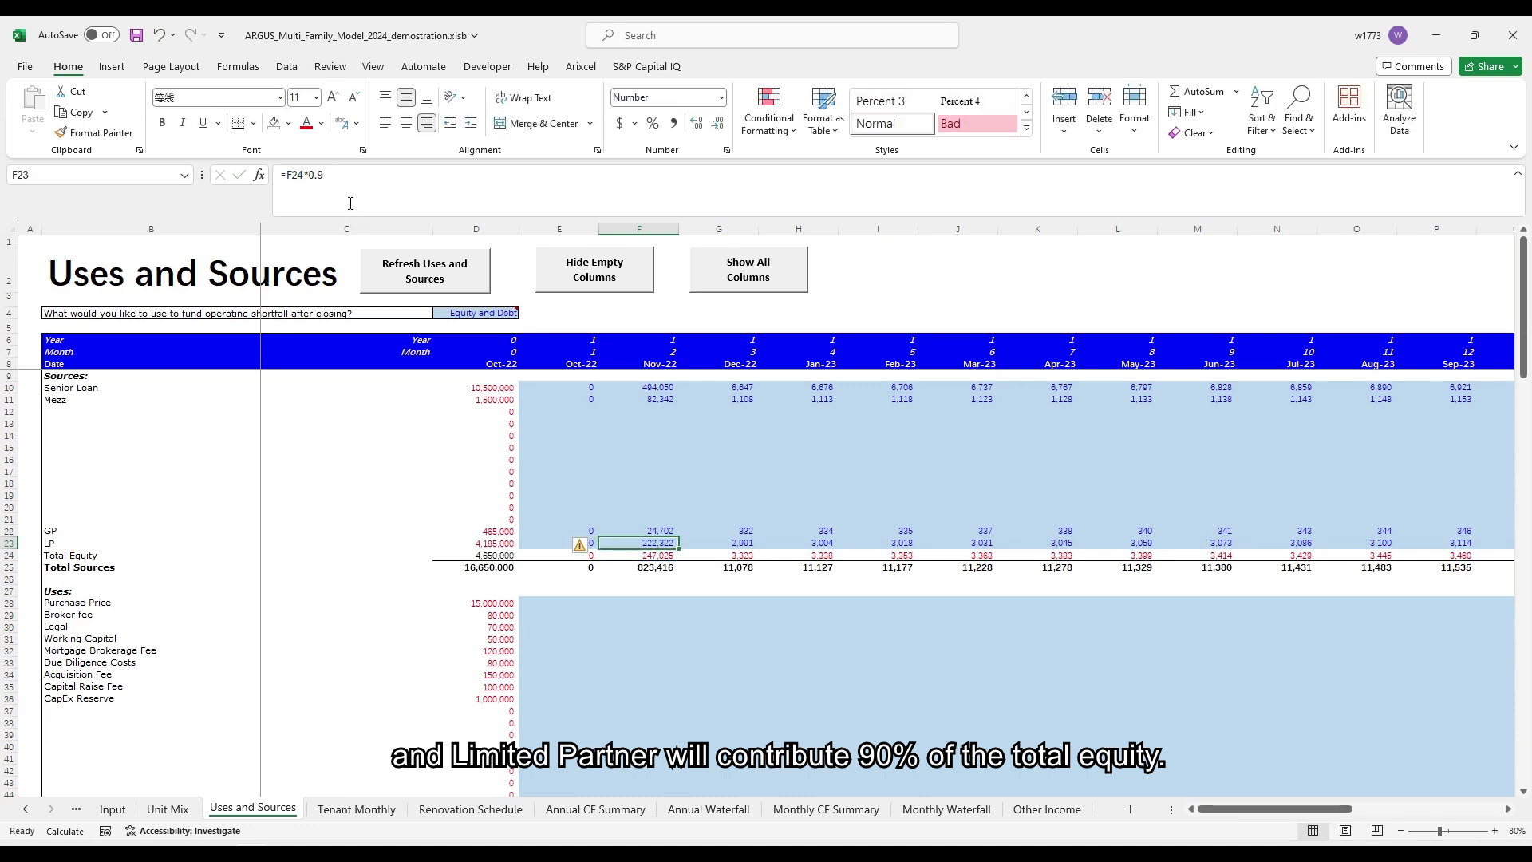
# - Examine the reserve rows on the Monthly CF Summary sheet, from BOP Reserves and Addition to the Nov-23 opening balance
pyautogui.click(854, 812)
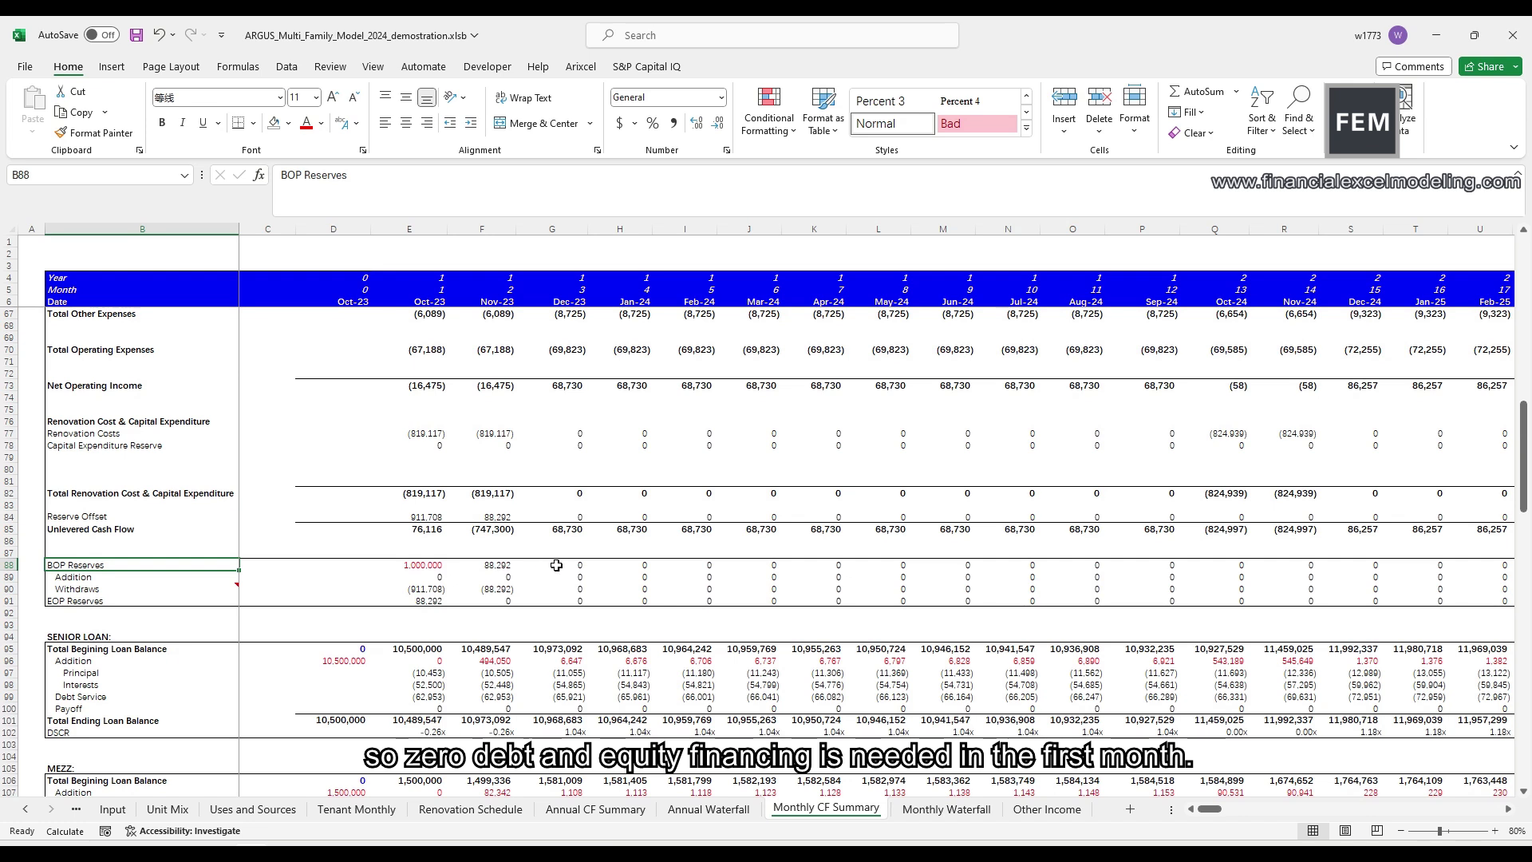
pyautogui.click(6, 576)
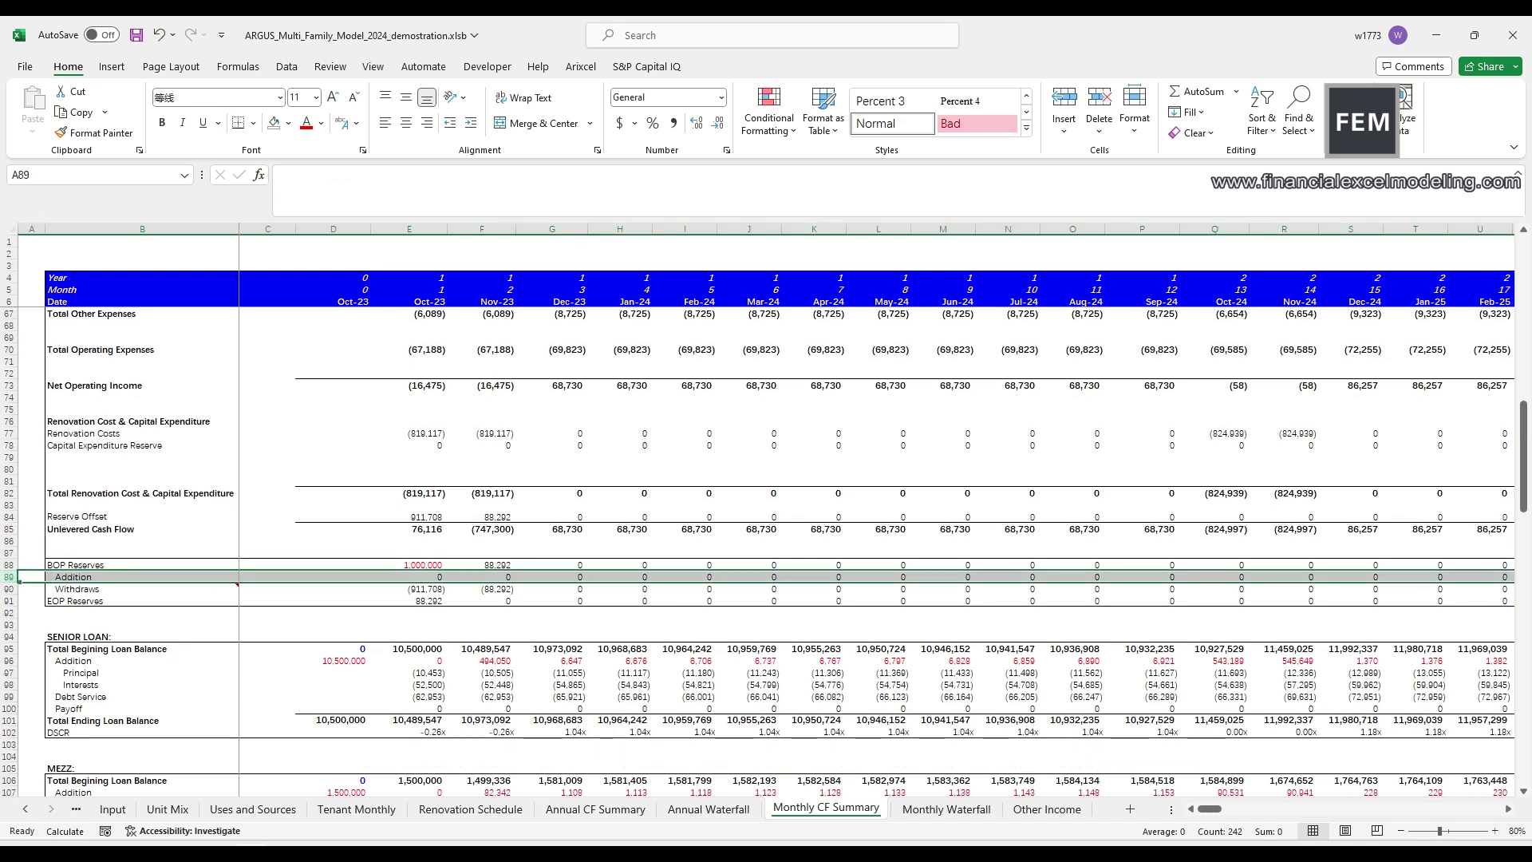
pyautogui.click(492, 567)
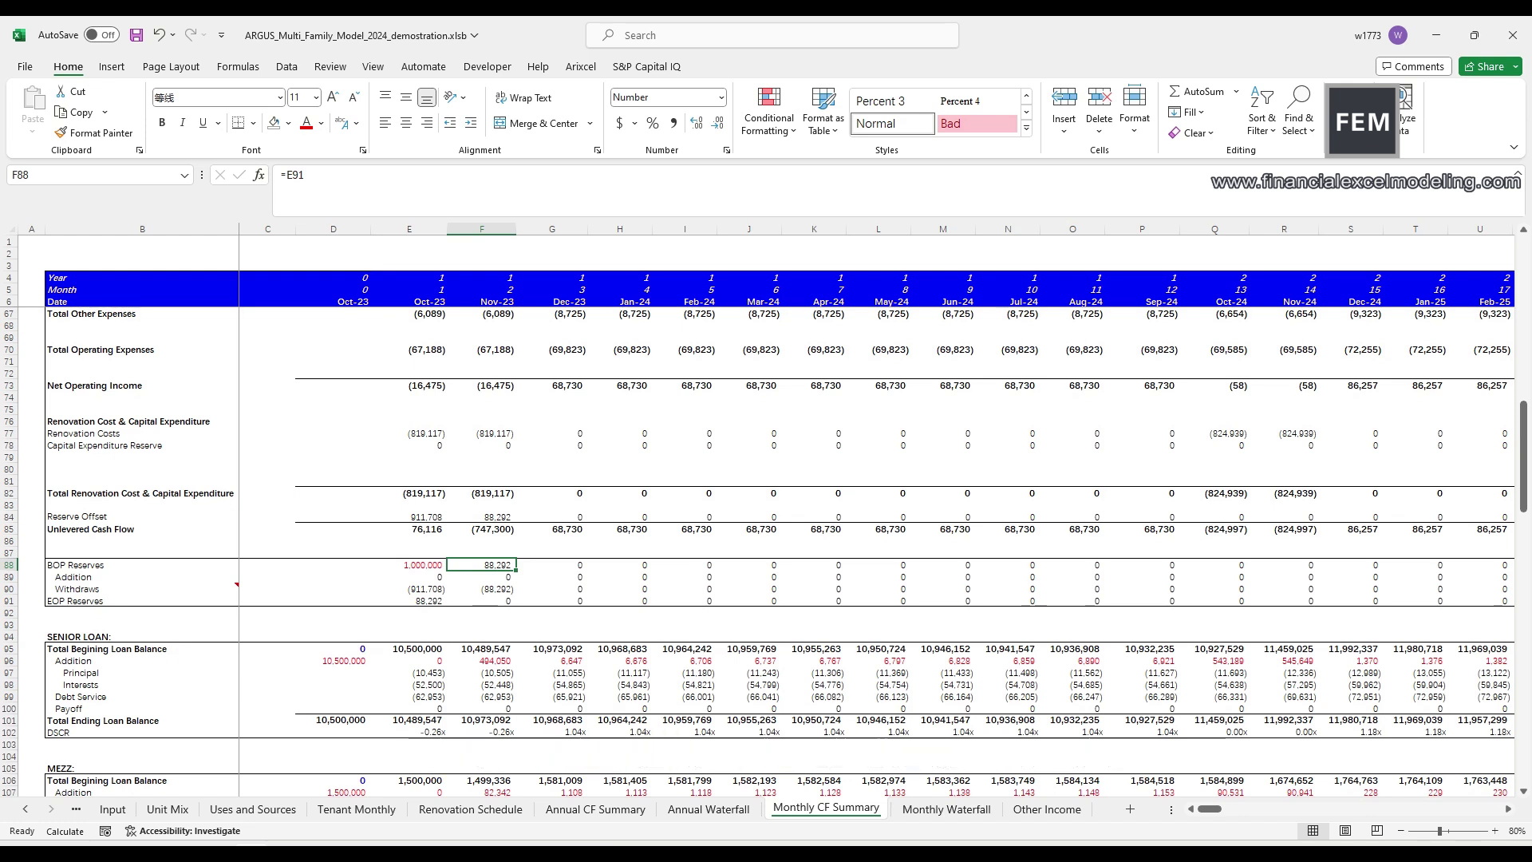
# - Set the funding source for the operating shortfall after closing to 0 (Reserve) on Uses and Sources
pyautogui.click(252, 809)
pyautogui.click(477, 313)
pyautogui.click(525, 313)
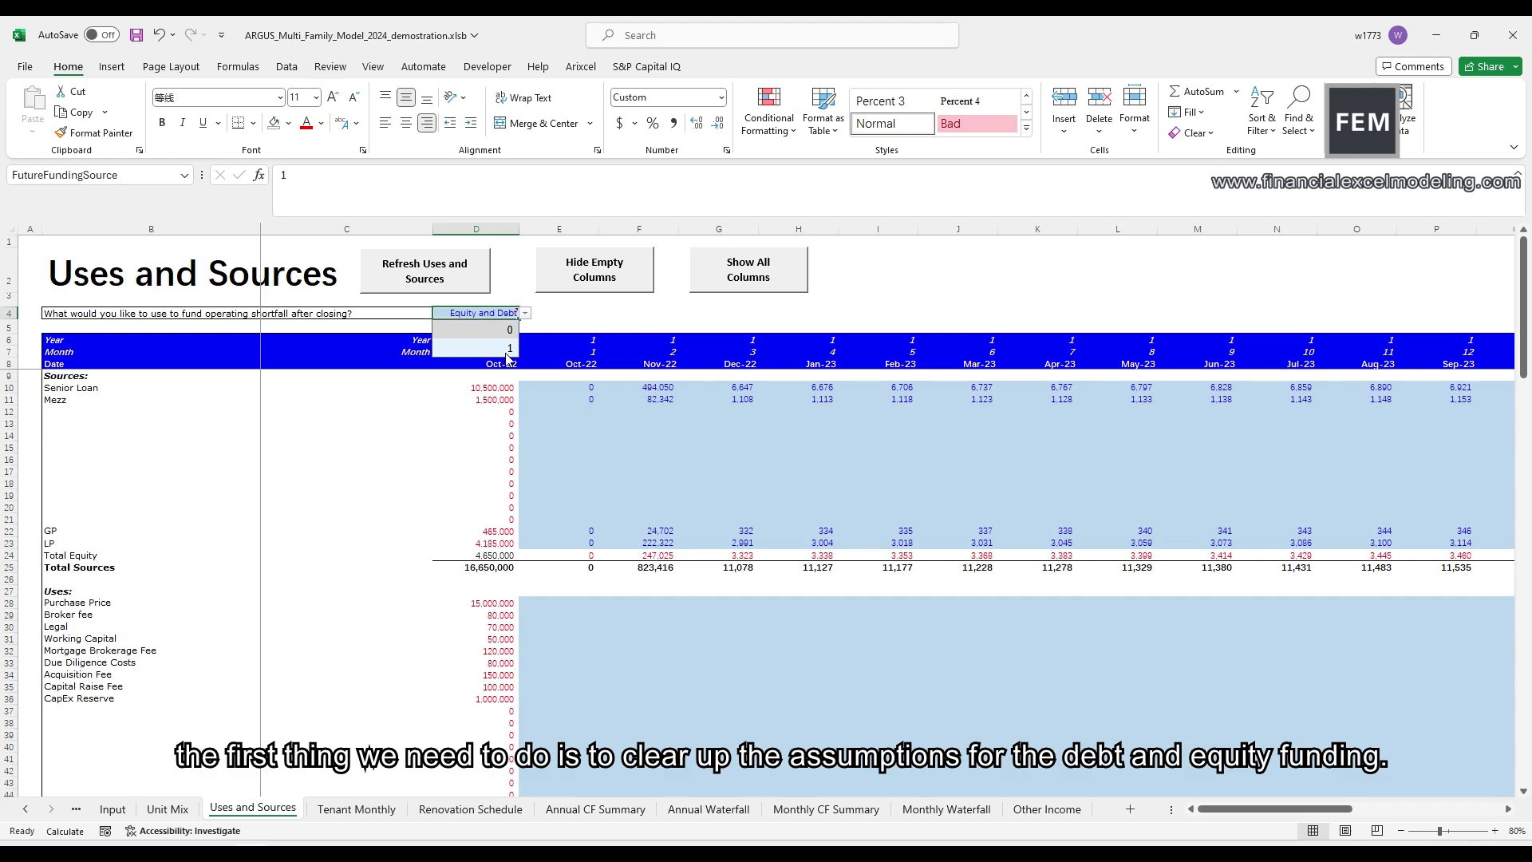
pyautogui.click(510, 330)
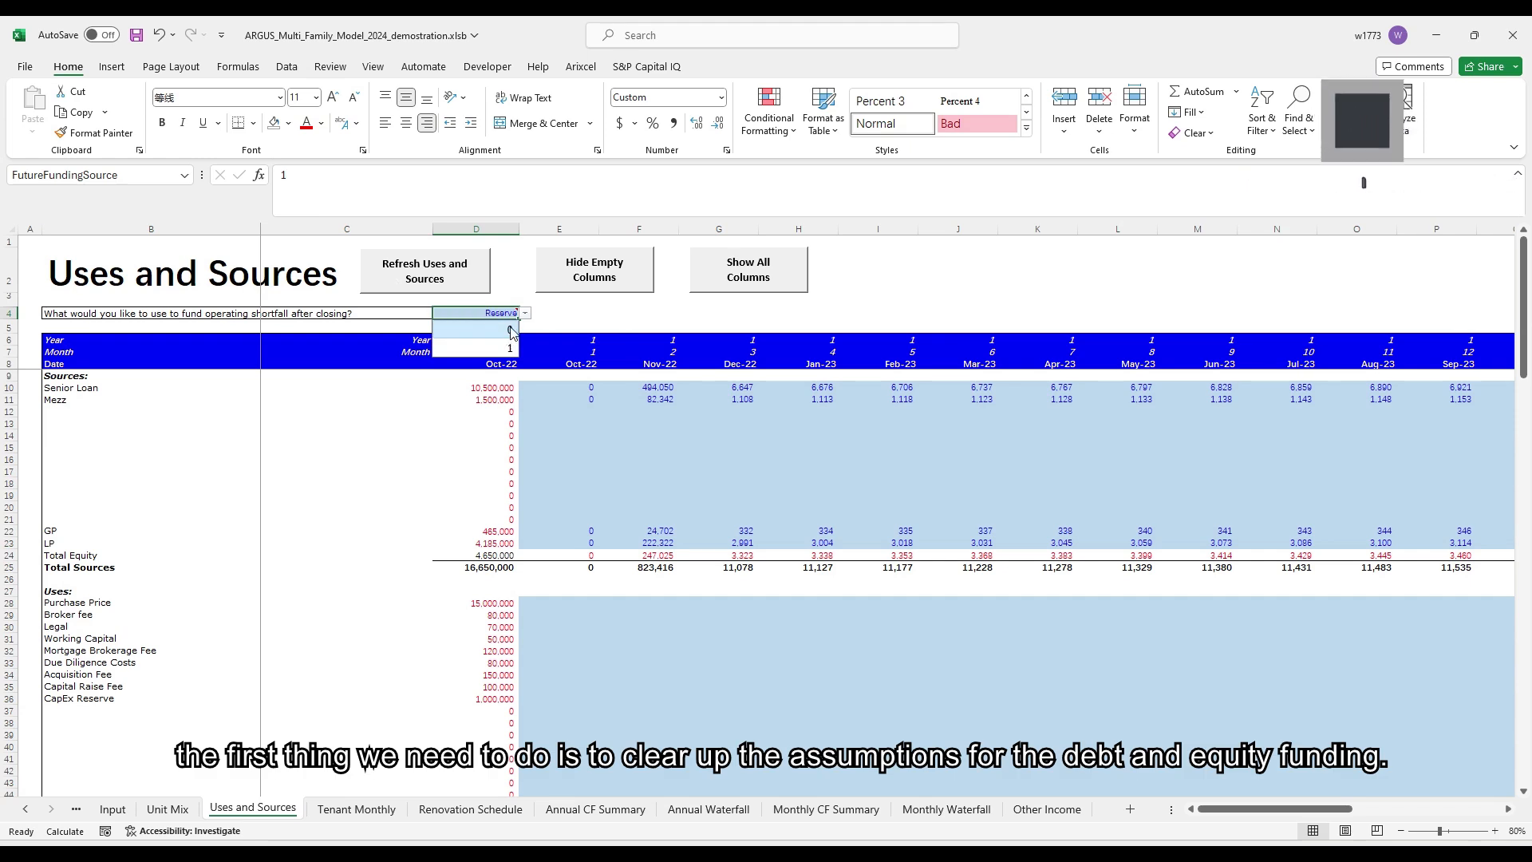
# - Clear the monthly debt and equity funding assumptions in rows 10 to 23 from column E across all months
pyautogui.hotkey('ctrl', 'shift', 'Right')
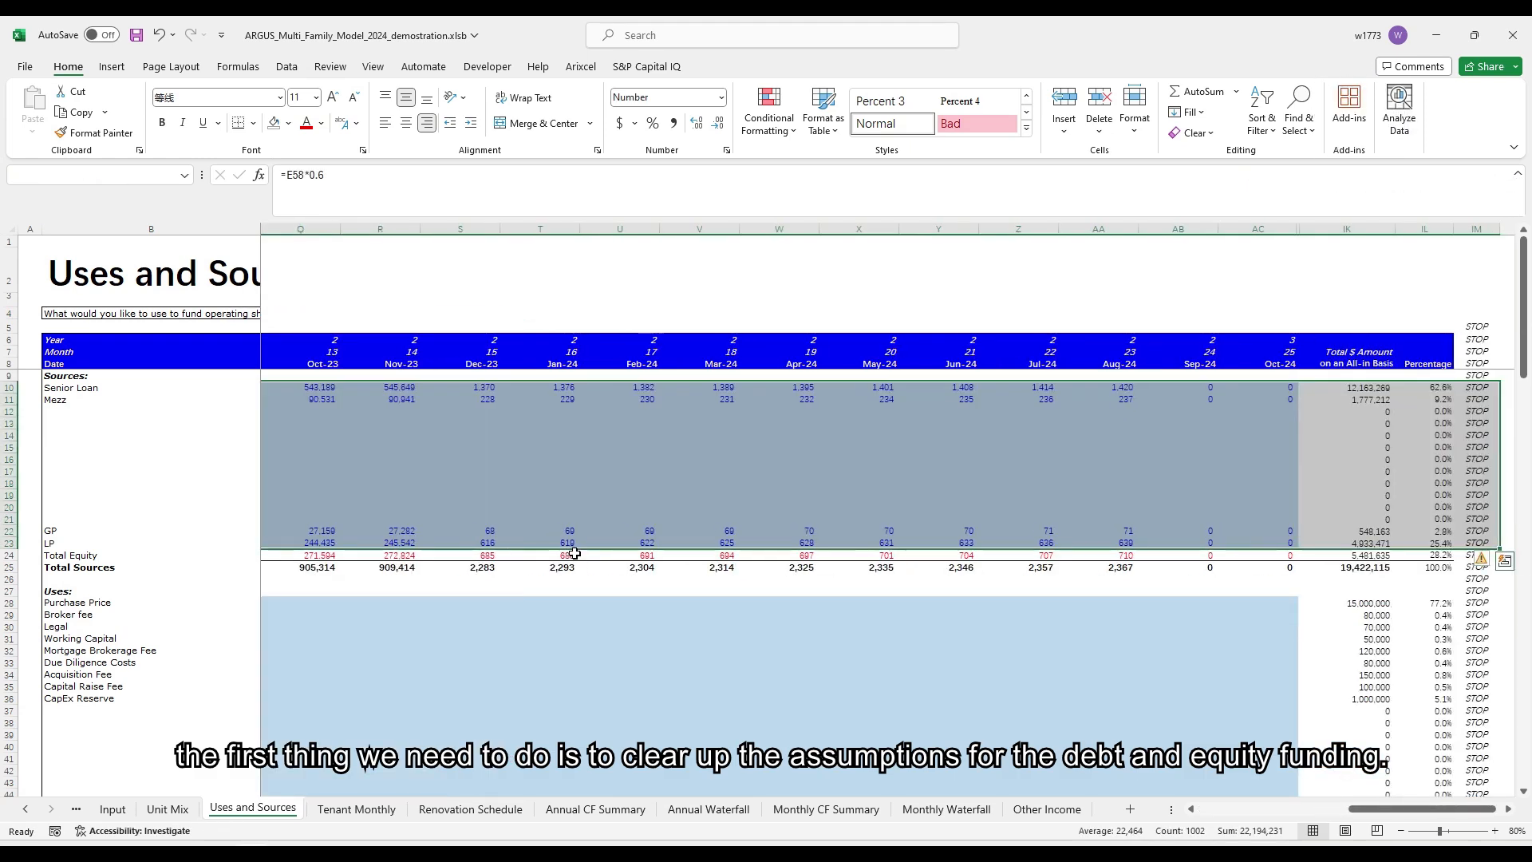
pyautogui.hotkey('shift', 'Left')
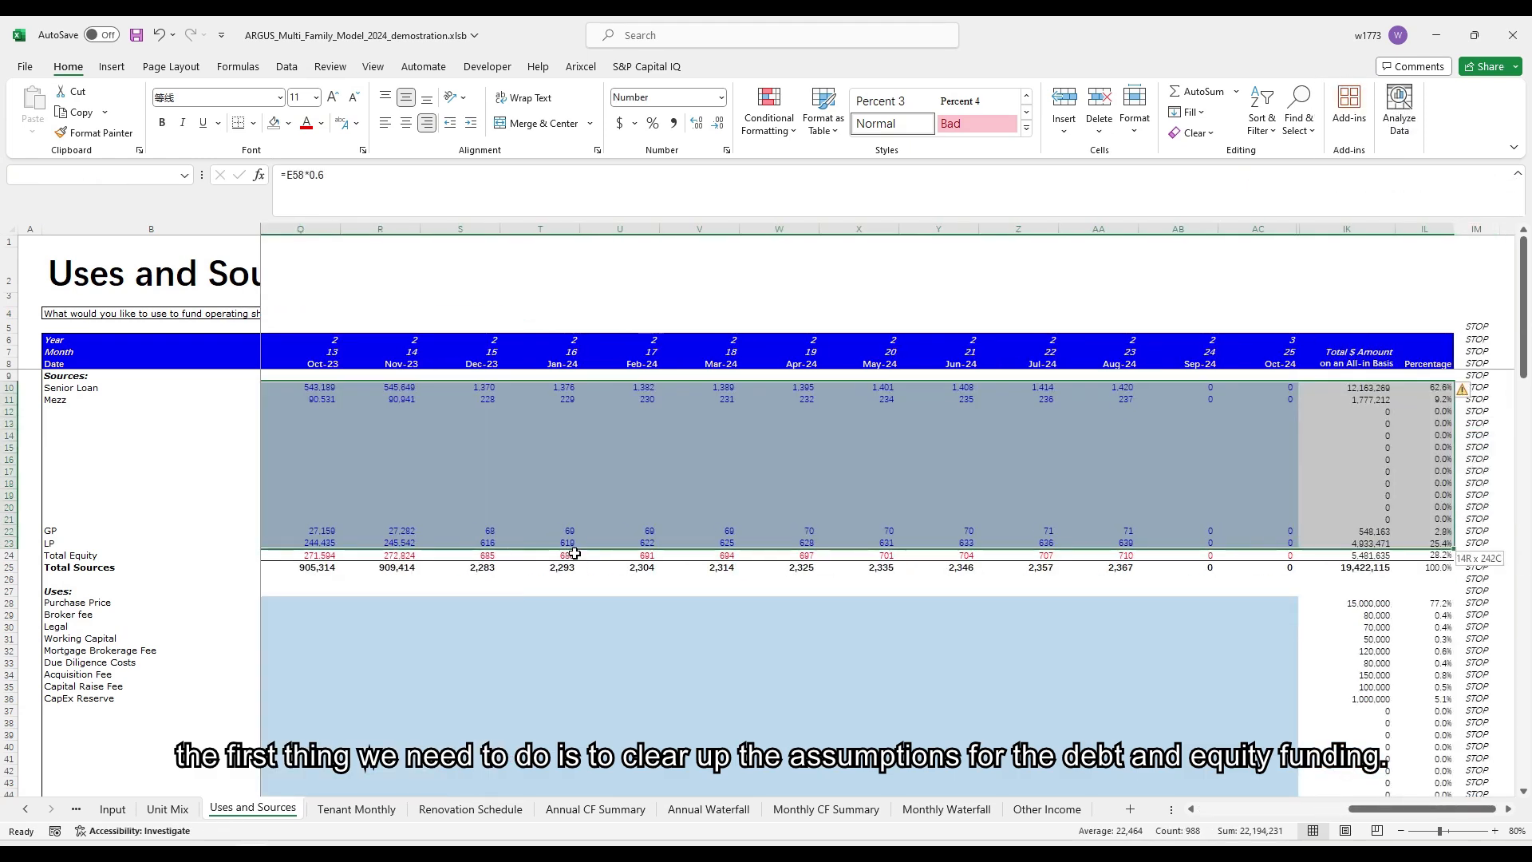
pyautogui.hotkey('shift', 'Left')
pyautogui.hotkey('shift', 'Left')
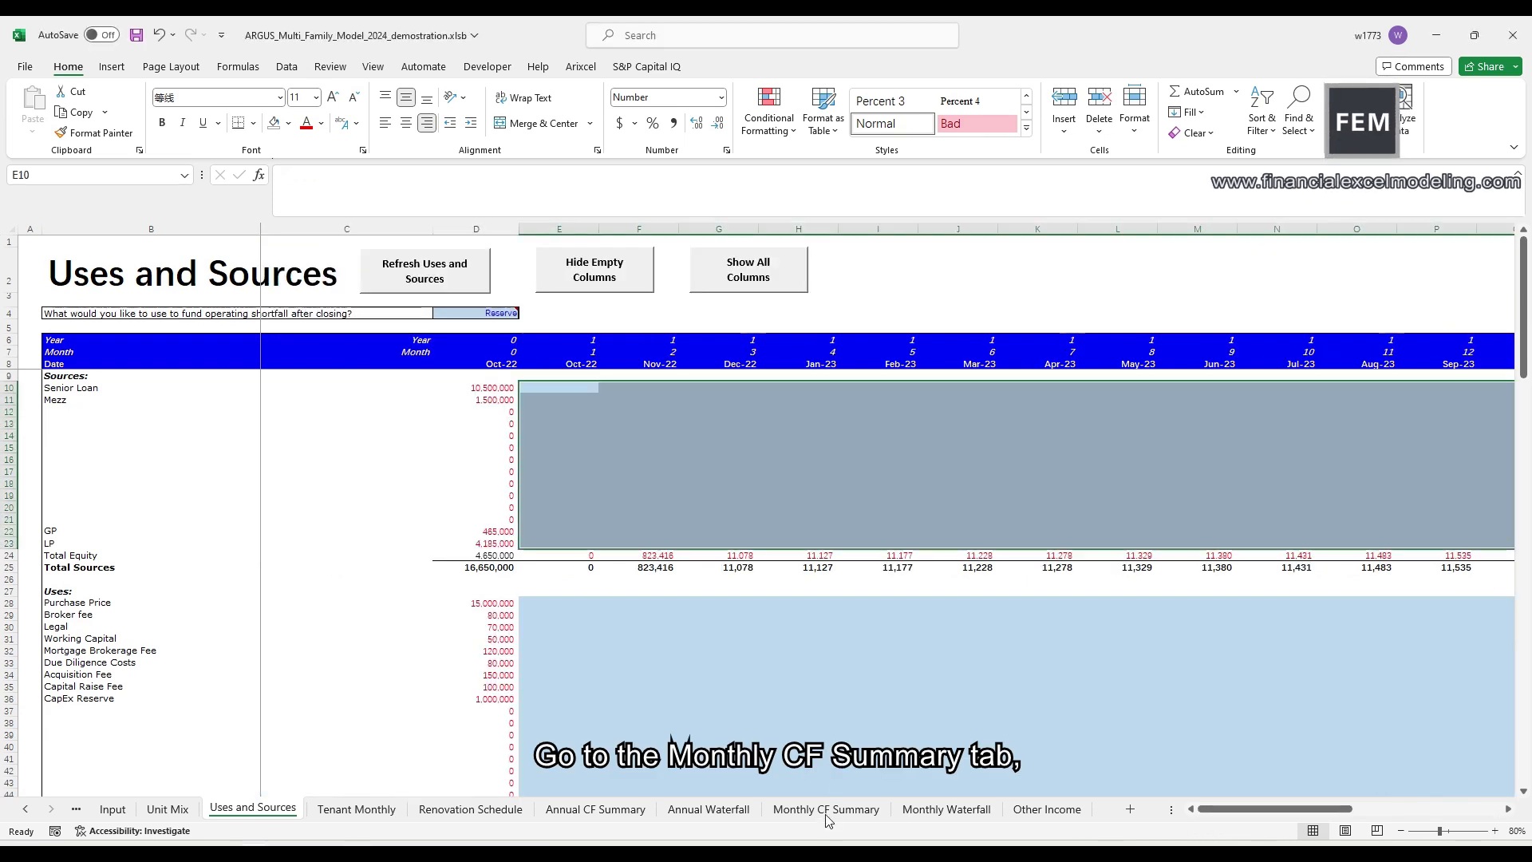
# - Check the Monthly Total Cash Flow row on the Monthly CF Summary sheet for the early months
pyautogui.click(827, 811)
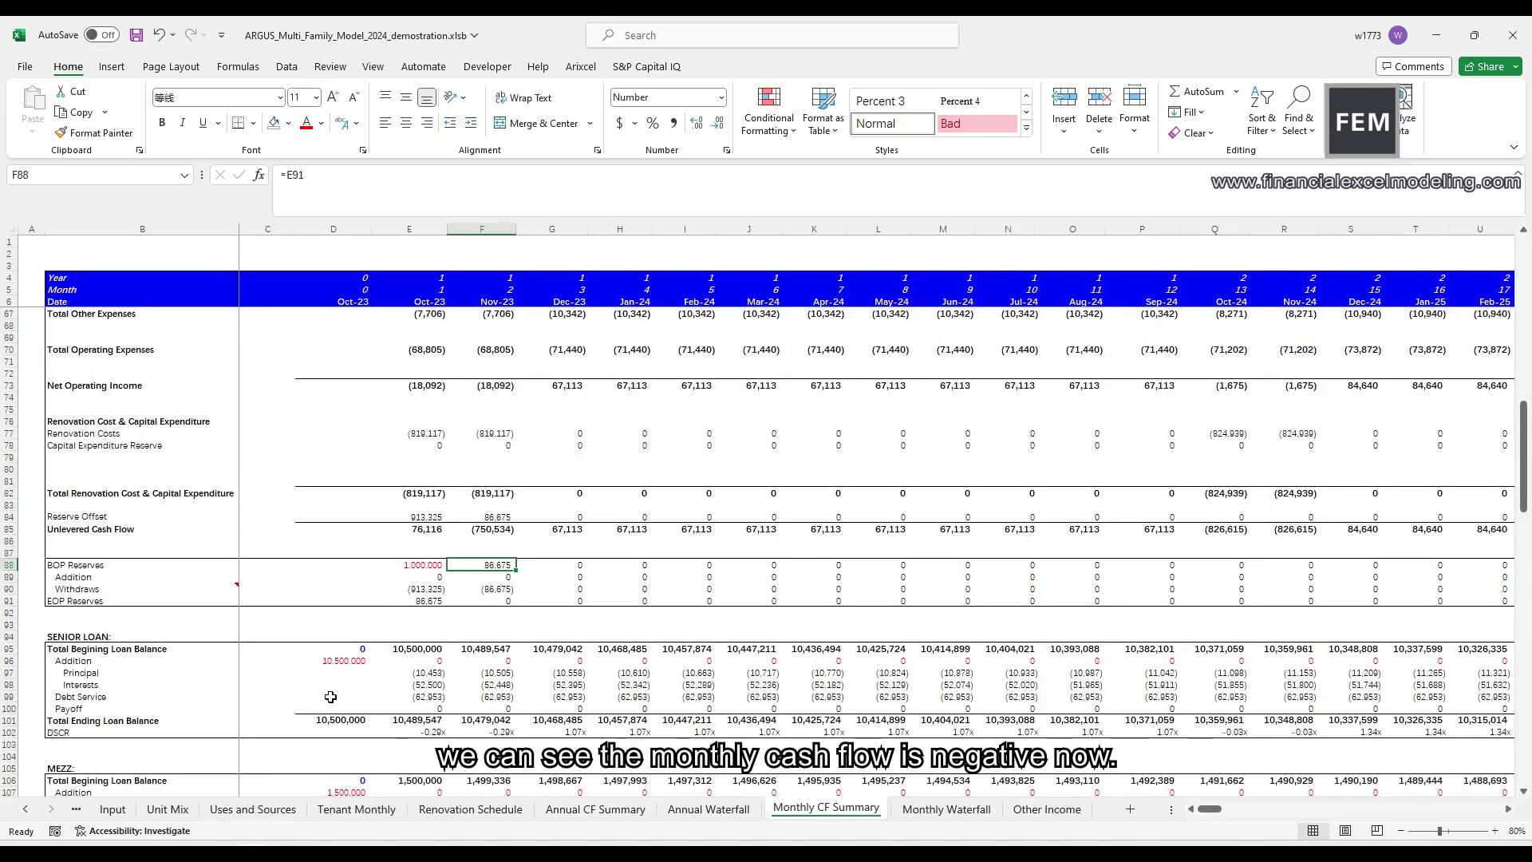
pyautogui.scroll(-12, 330, 697)
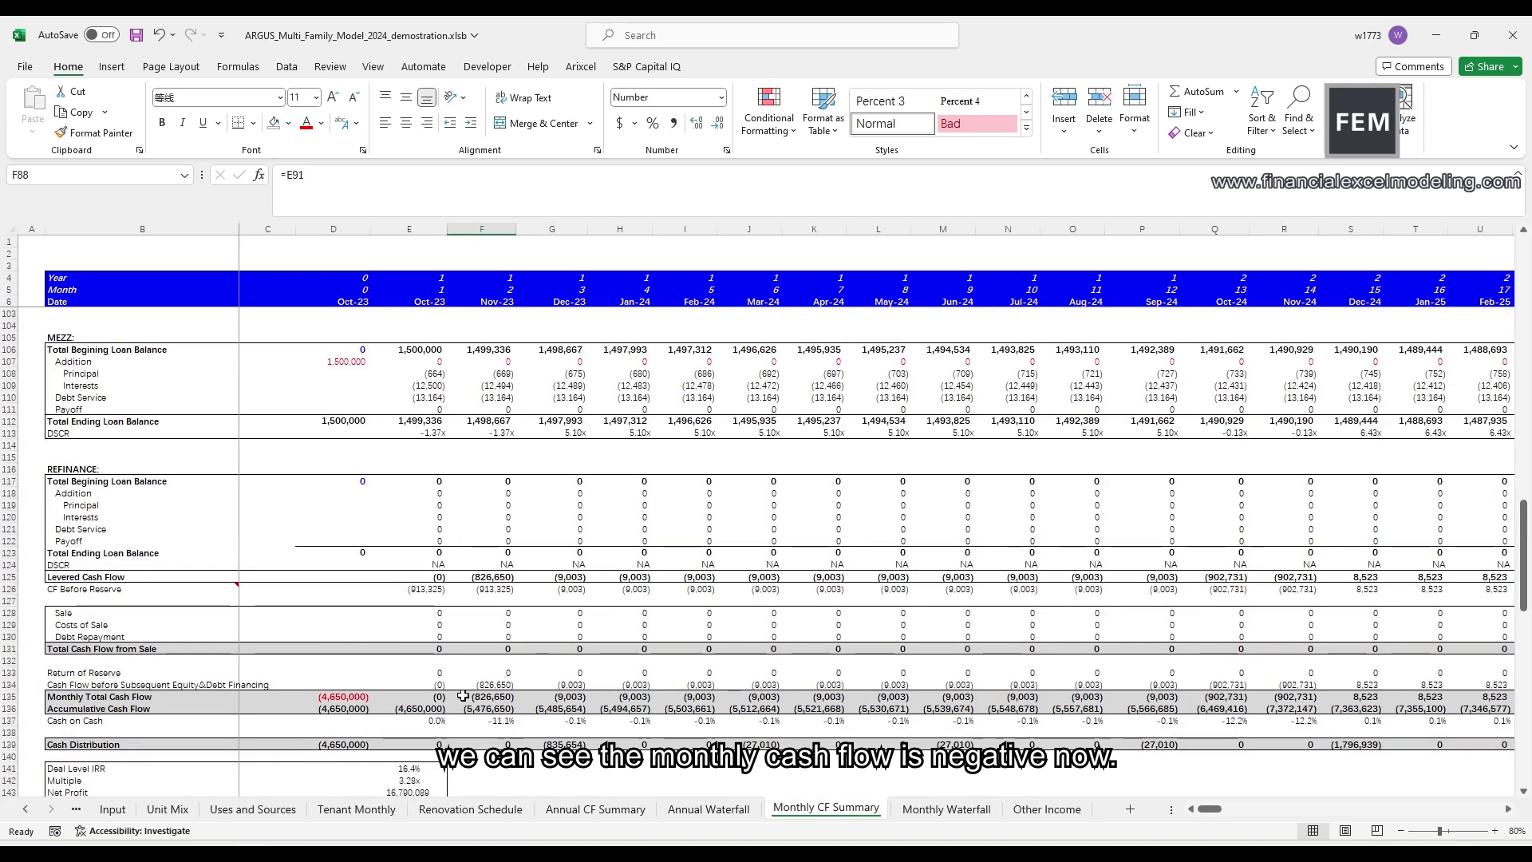
pyautogui.press('Right')
pyautogui.press('Right')
pyautogui.press('Right')
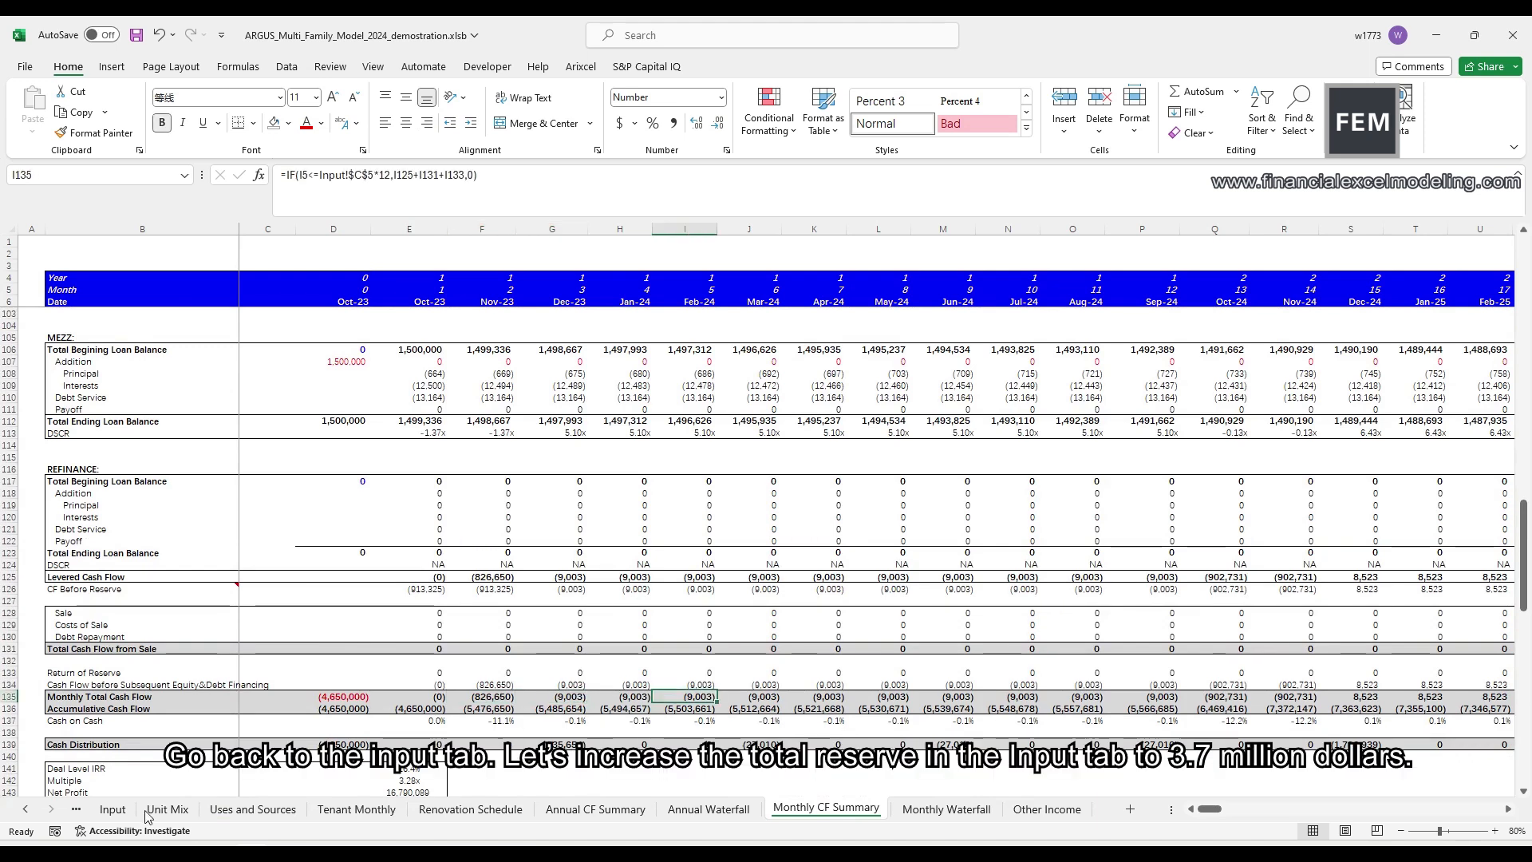
# - Set the Total Reserve on the Input sheet to $3,700,000 and check the Monthly Total Cash Flow row on Monthly CF Summary
pyautogui.click(113, 810)
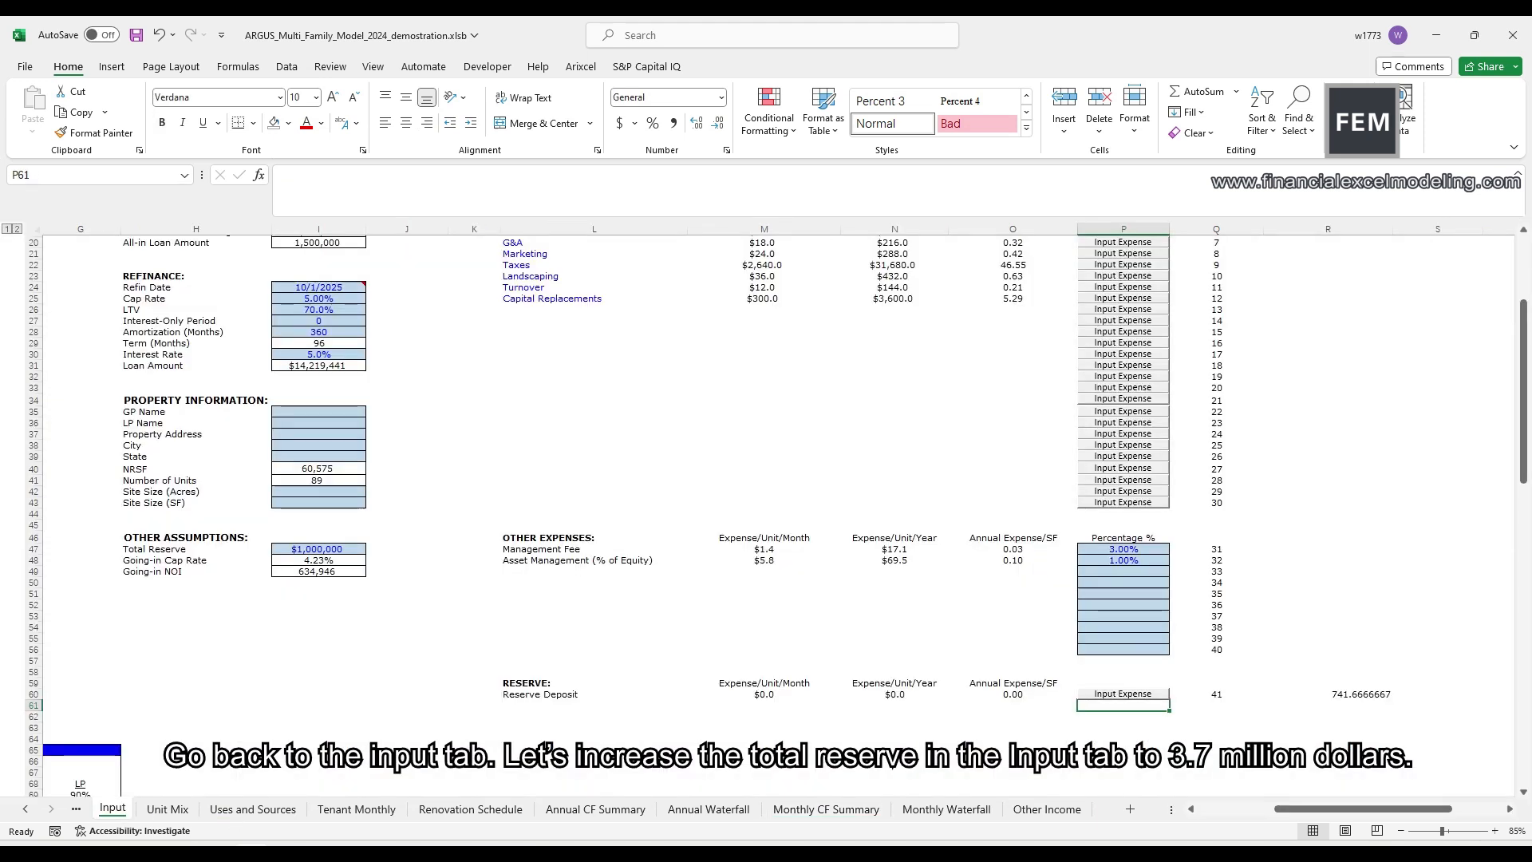
pyautogui.click(321, 549)
pyautogui.doubleClick(292, 175)
pyautogui.write('3700000')
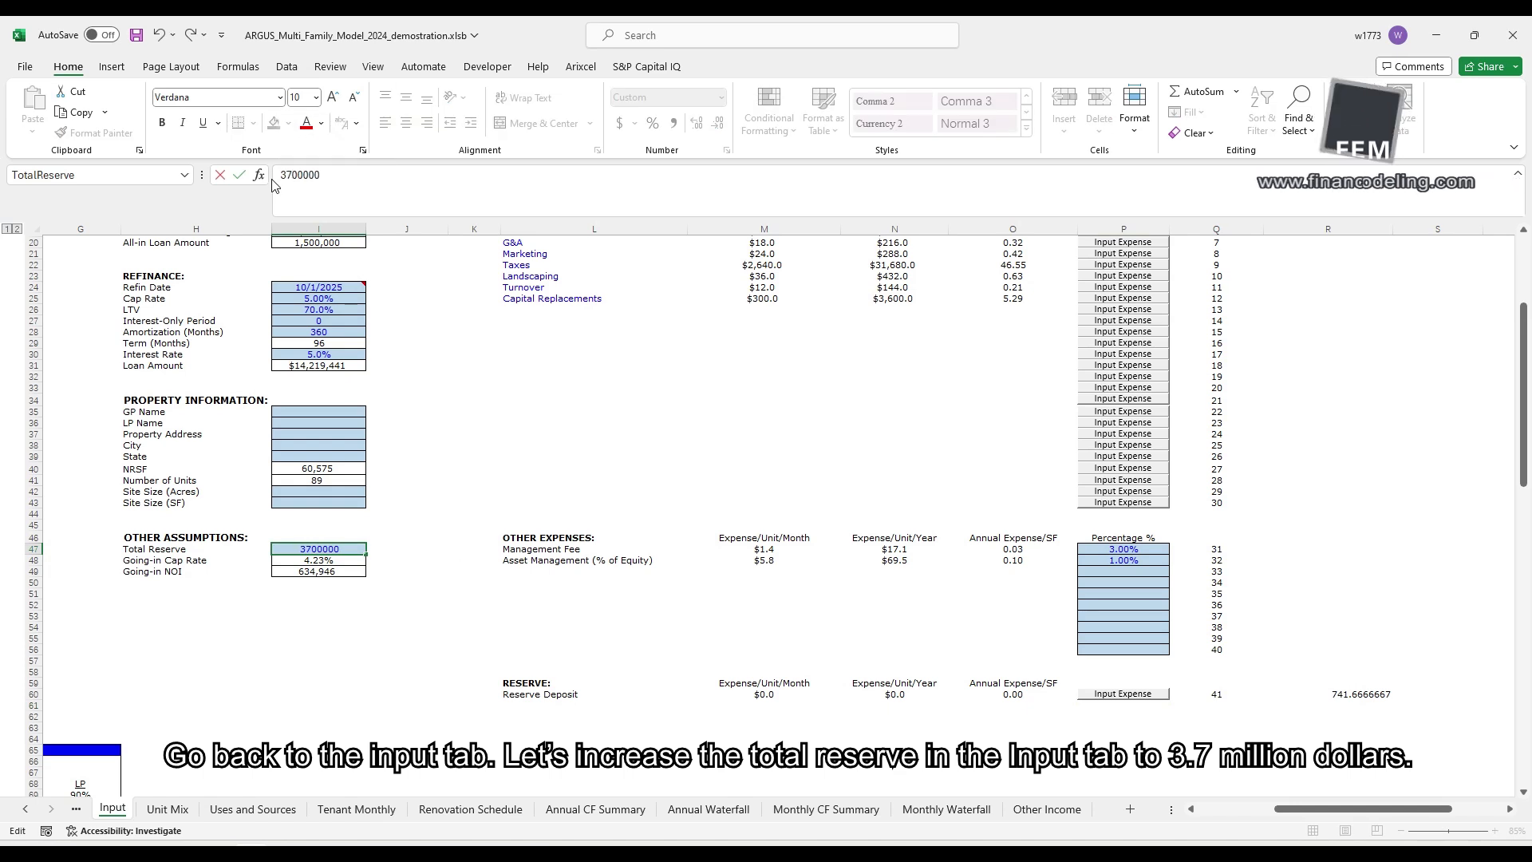
pyautogui.click(240, 174)
pyautogui.click(827, 809)
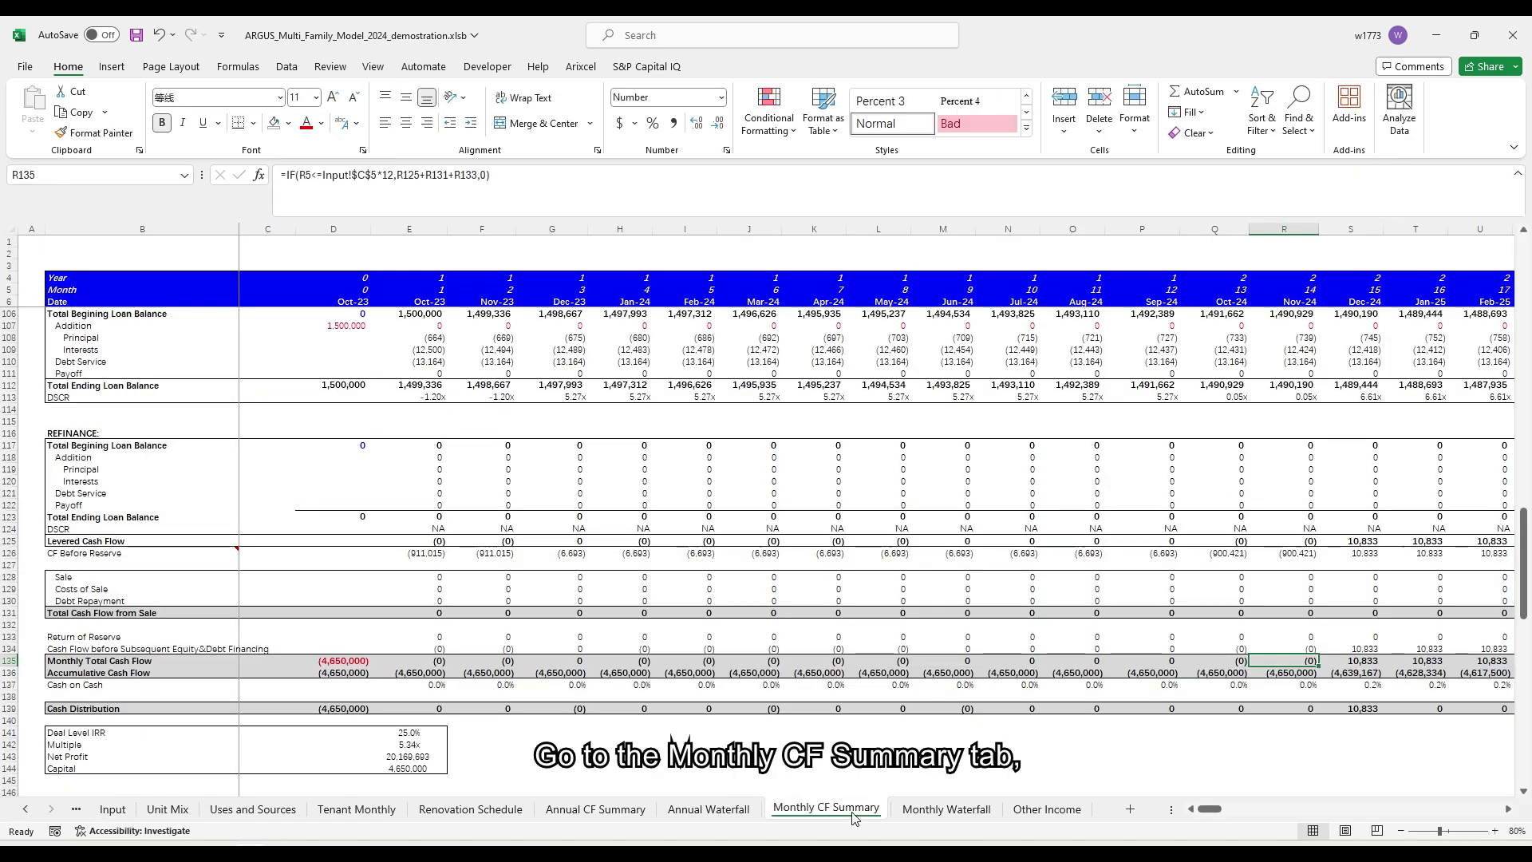
pyautogui.click(9, 660)
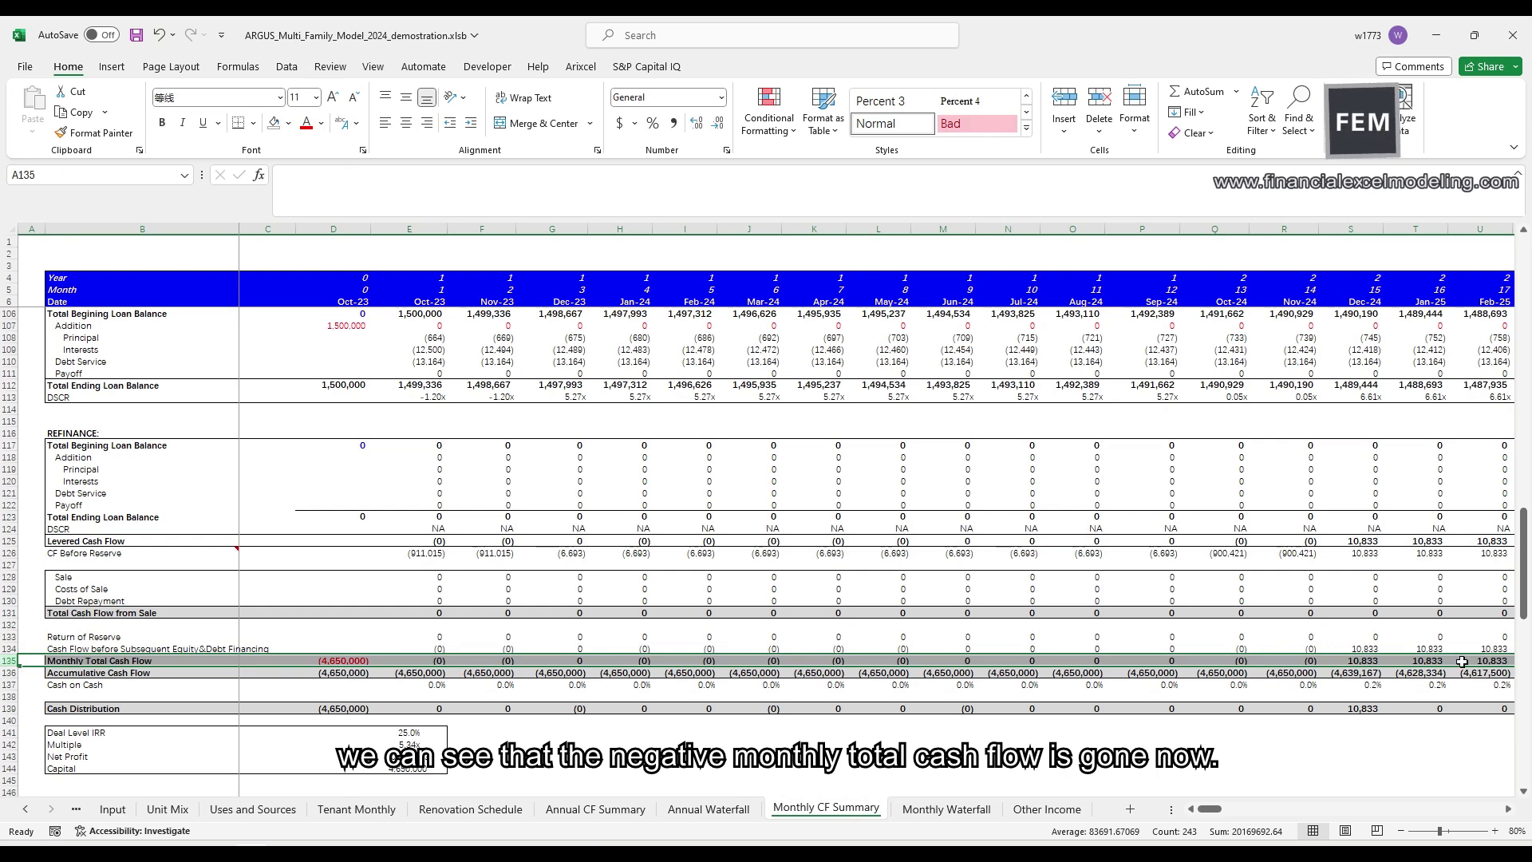
# - Run the Fix Everything check from the Input sheet and close its report
pyautogui.click(123, 812)
pyautogui.click(567, 270)
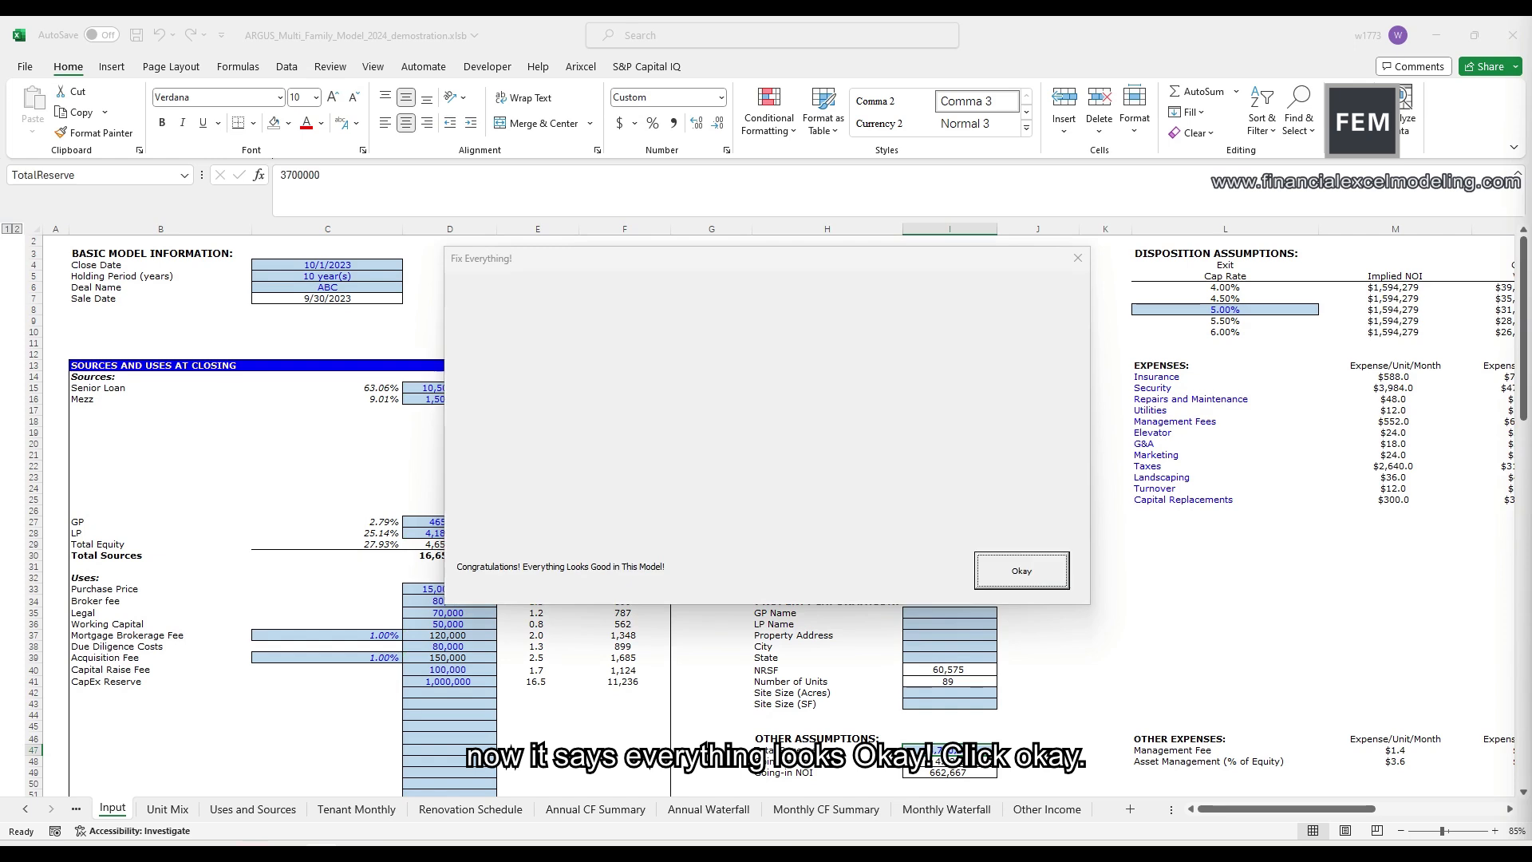
pyautogui.click(1025, 571)
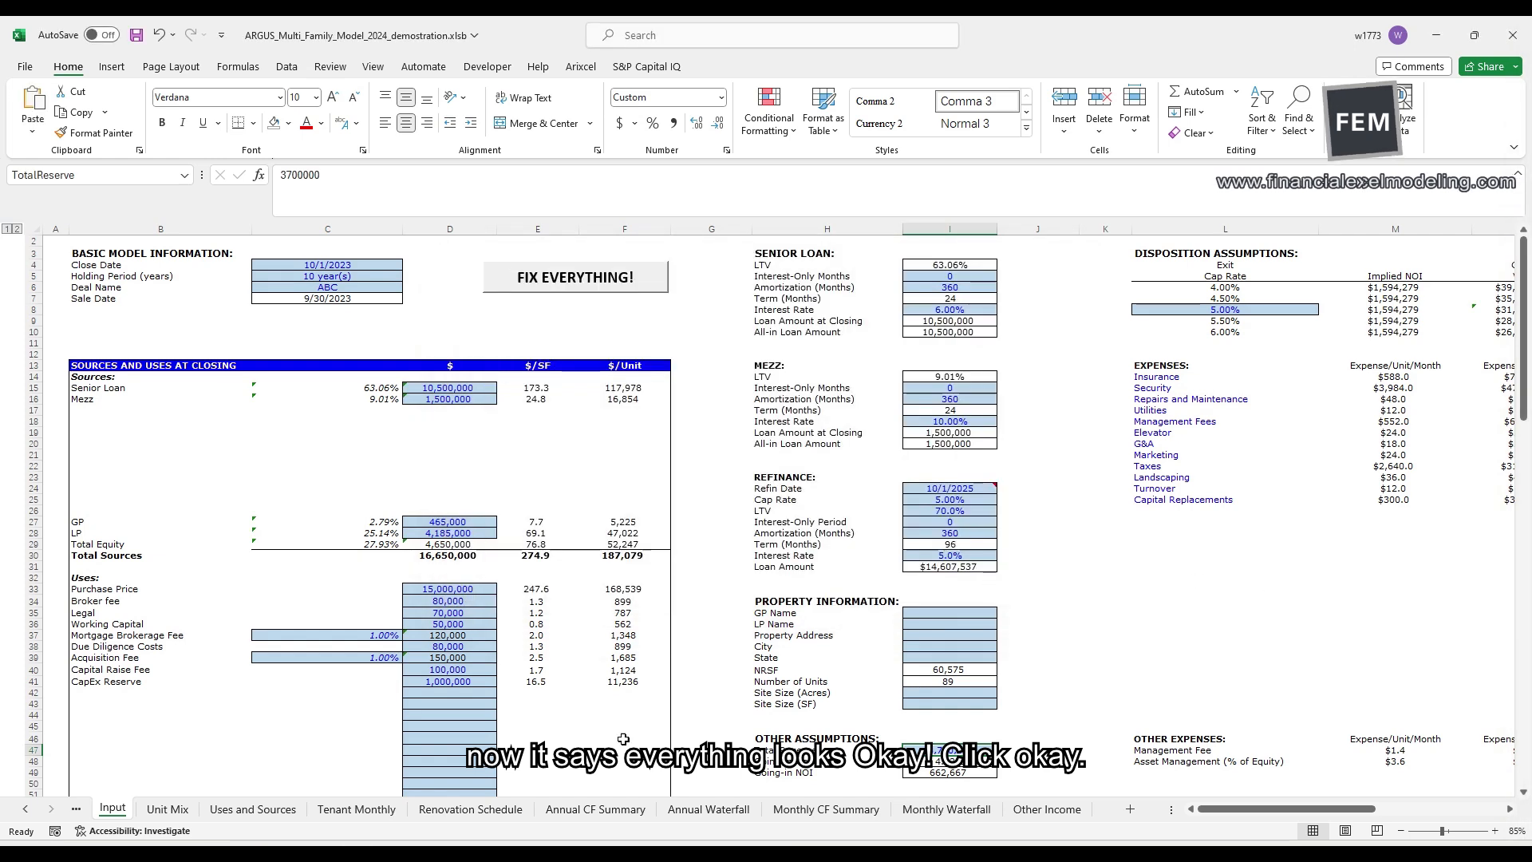
# - Add a "roof repairment" line below Capital Expenditure Reserve on Monthly CF Summary with -400000 in month 33 (Jun-26), and check that month's cash flow
pyautogui.click(818, 810)
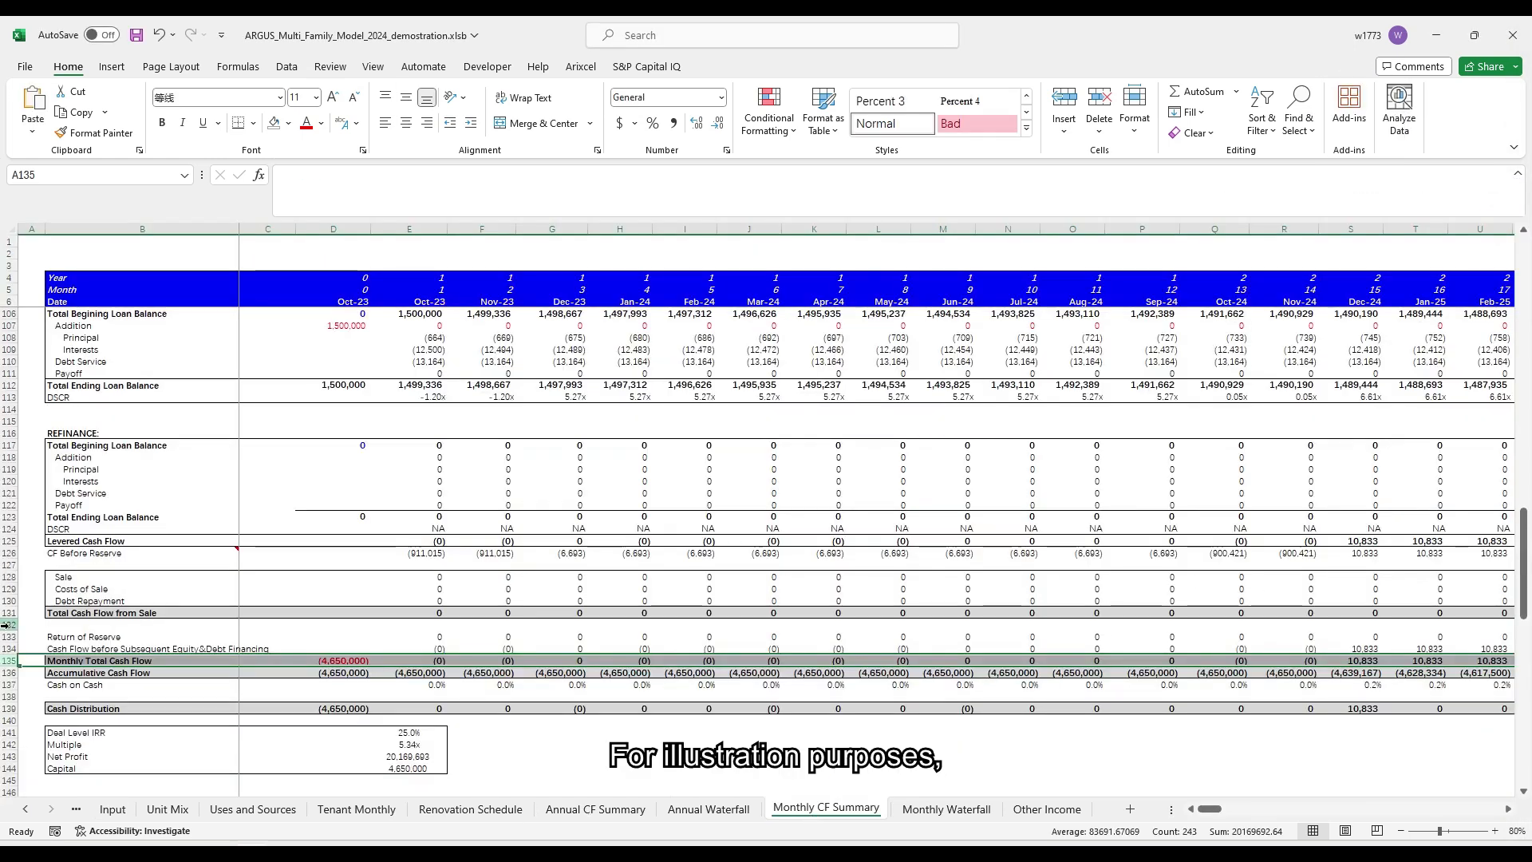
pyautogui.scroll(13, 116, 559)
pyautogui.scroll(3, 116, 559)
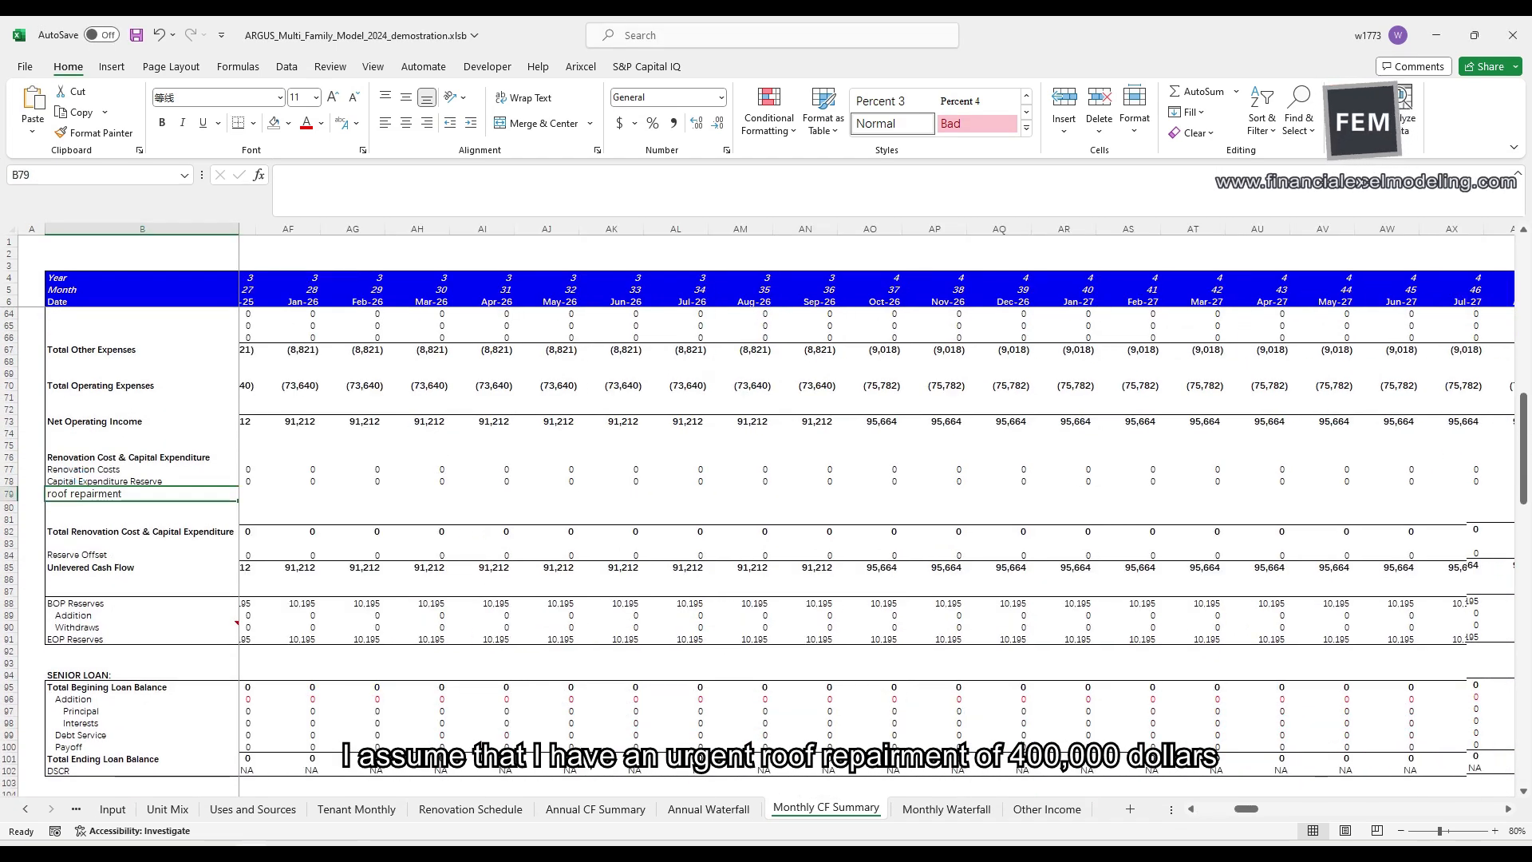
pyautogui.click(638, 494)
pyautogui.write('-40')
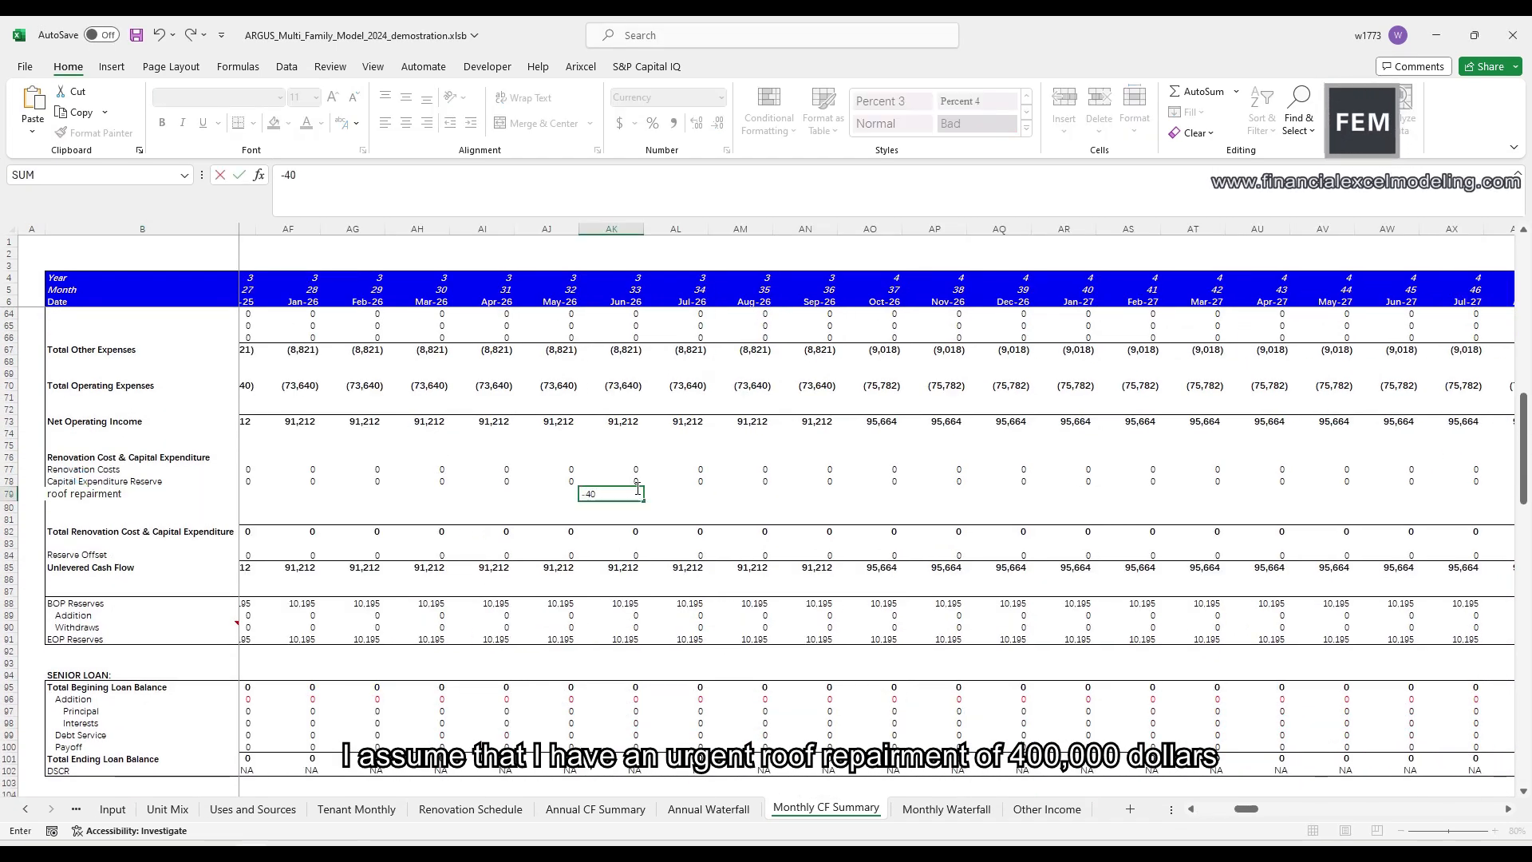
pyautogui.write('0000')
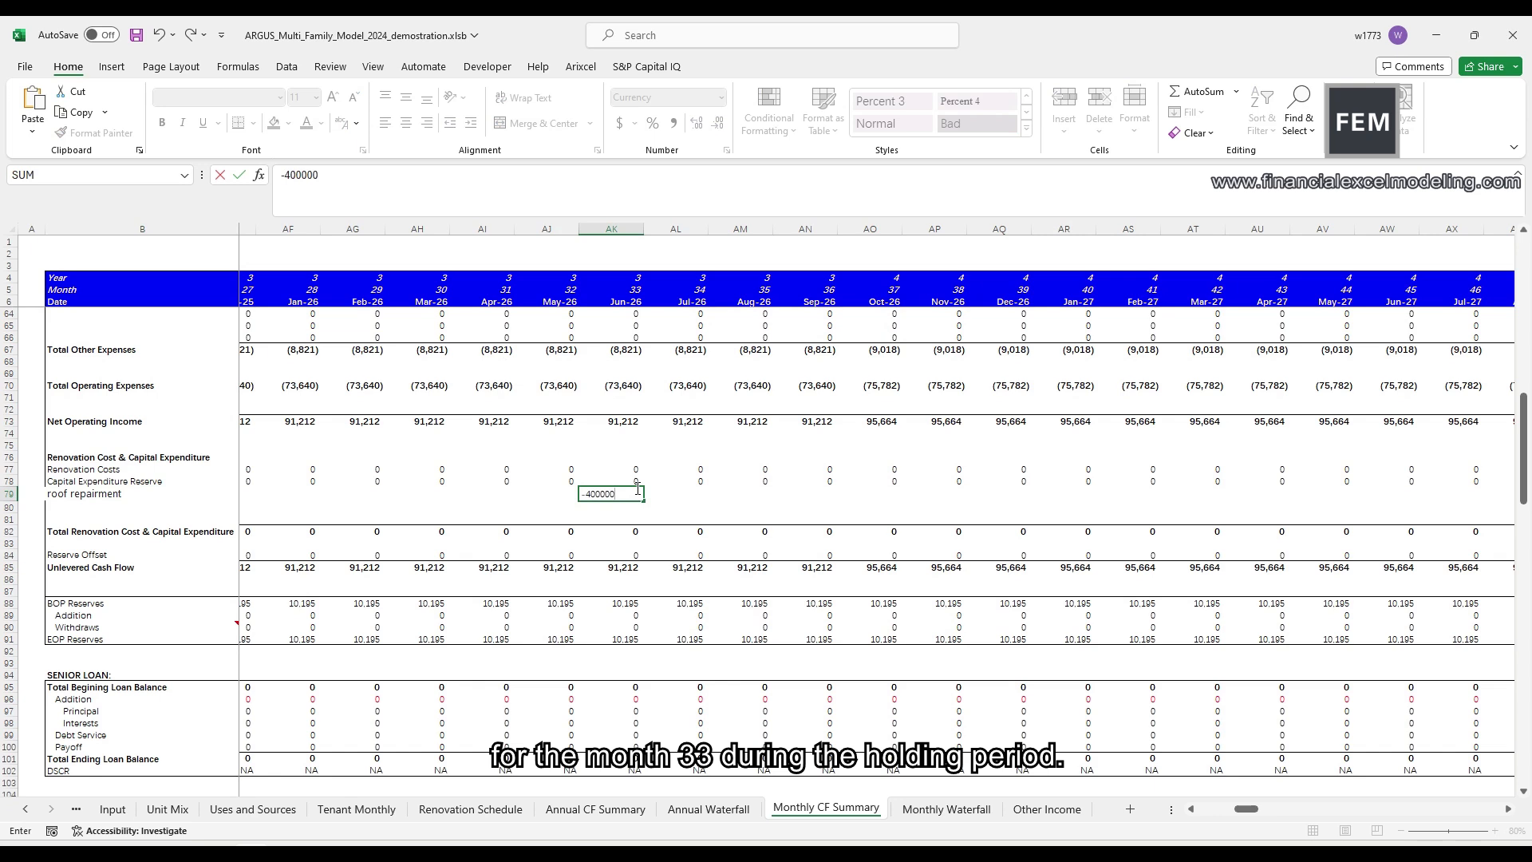
pyautogui.hotkey('ctrl', 'Return')
pyautogui.scroll(-8, 619, 569)
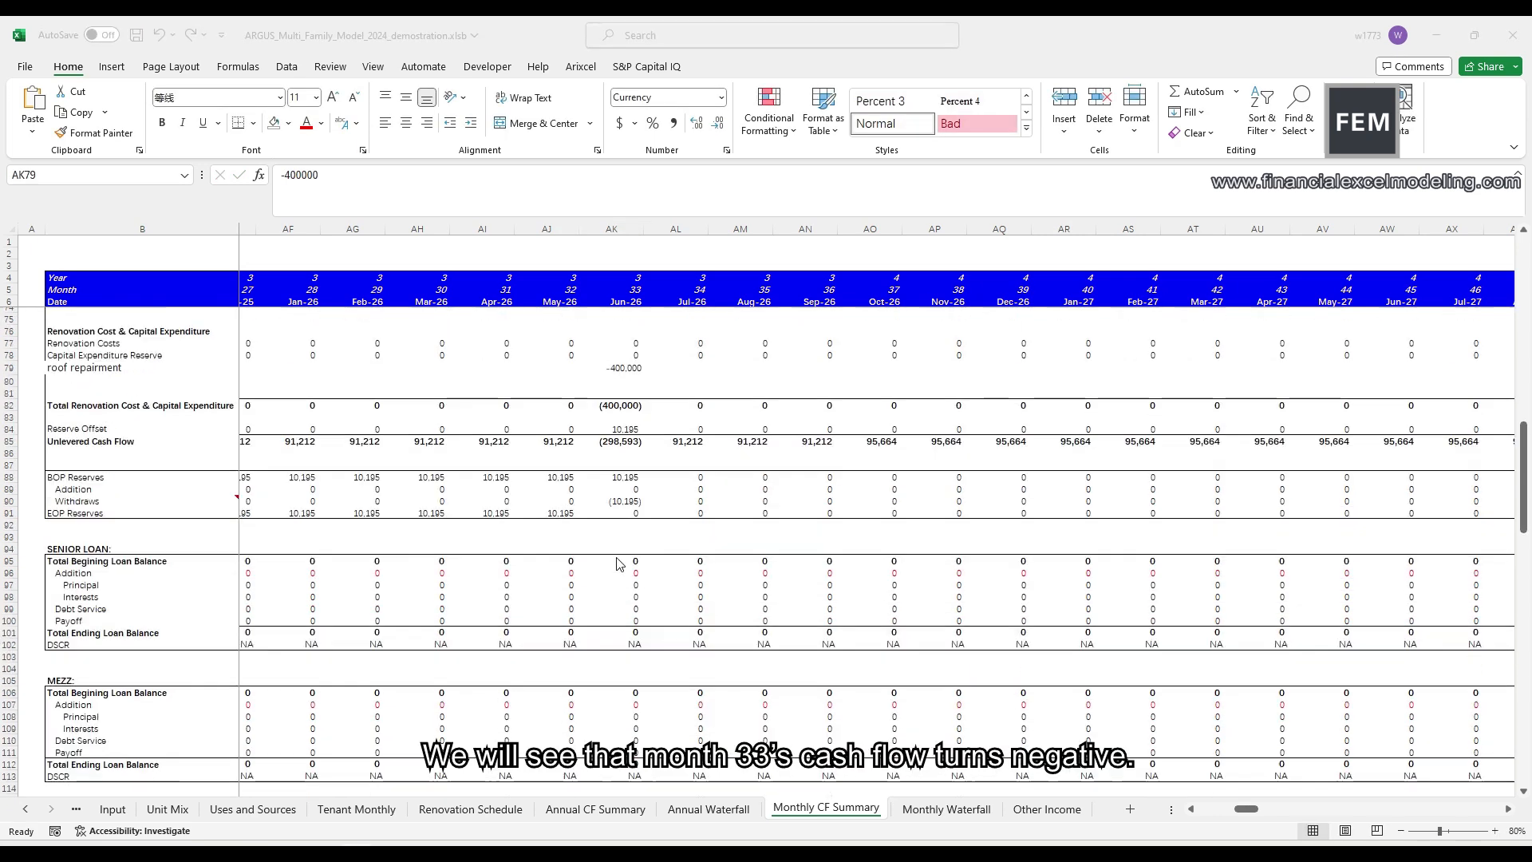
pyautogui.scroll(-6, 619, 574)
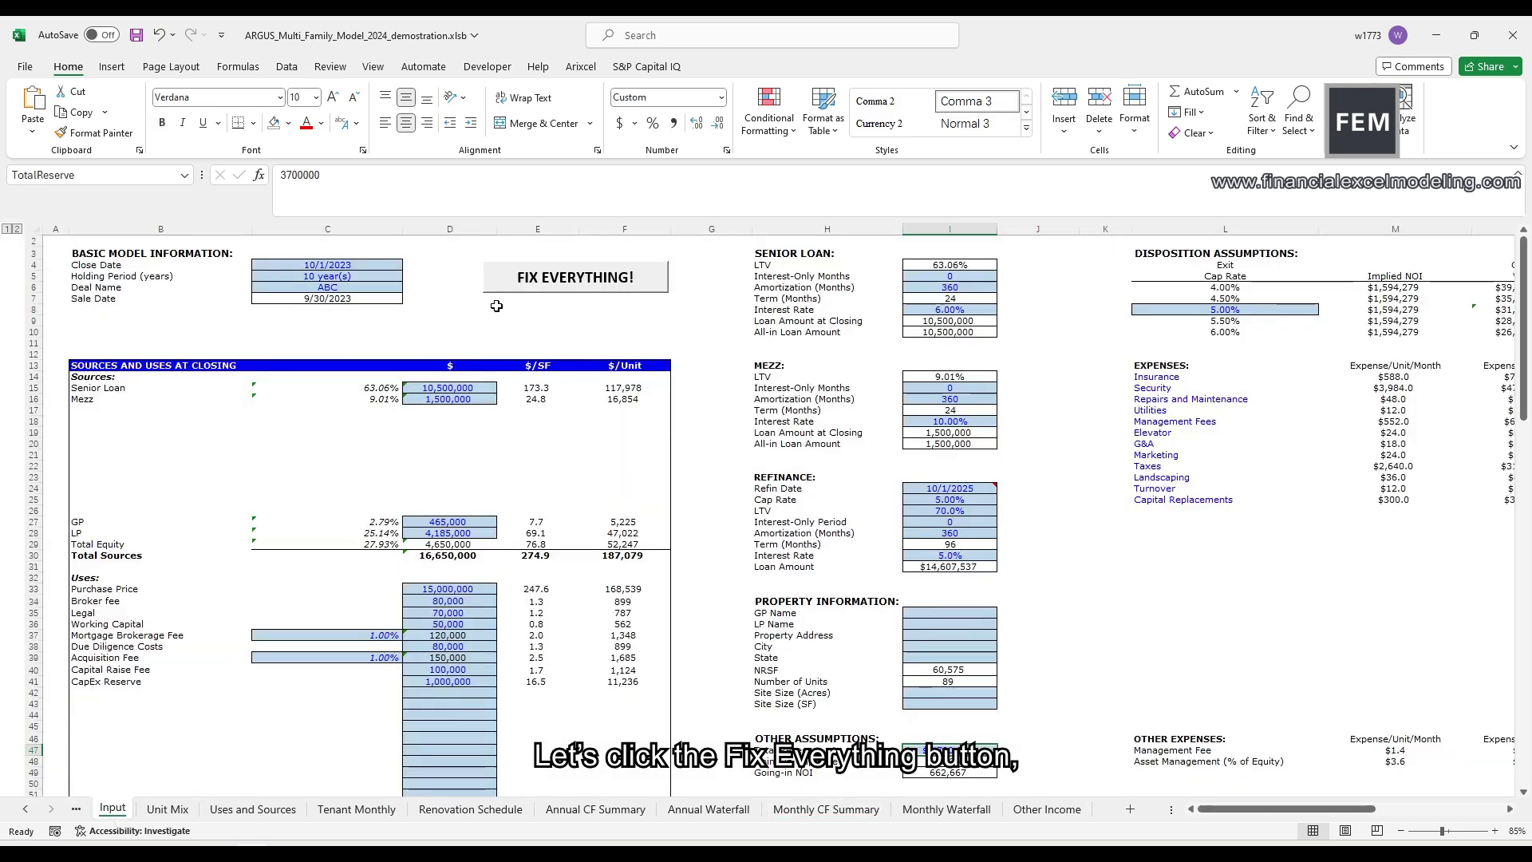
# - Run Fix Everything from the Input sheet again, have it calculate the future reserve deposits, and close the report
pyautogui.click(498, 300)
pyautogui.click(575, 278)
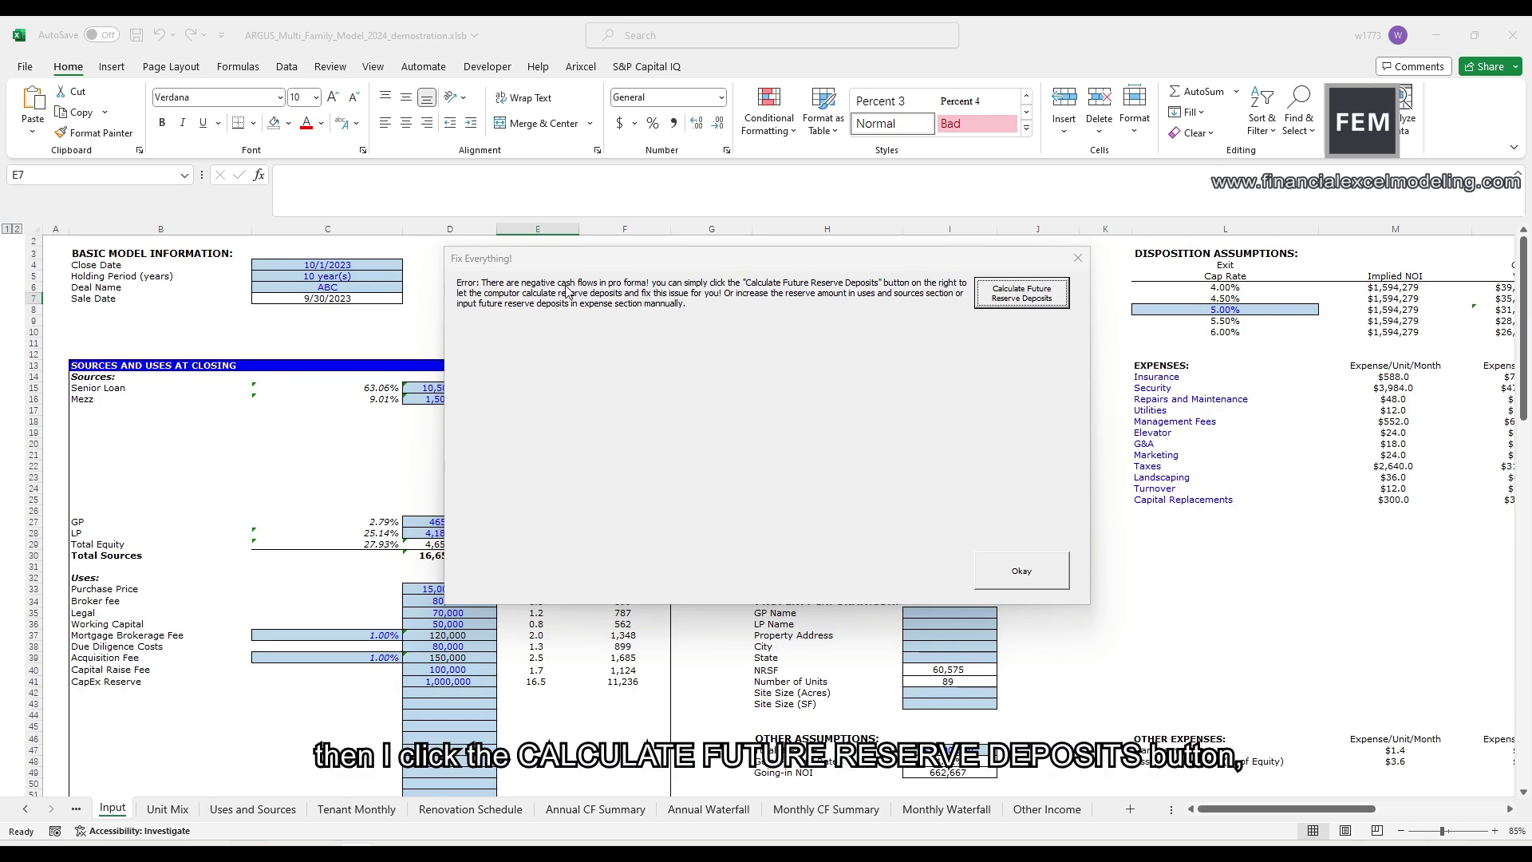
pyautogui.click(1047, 292)
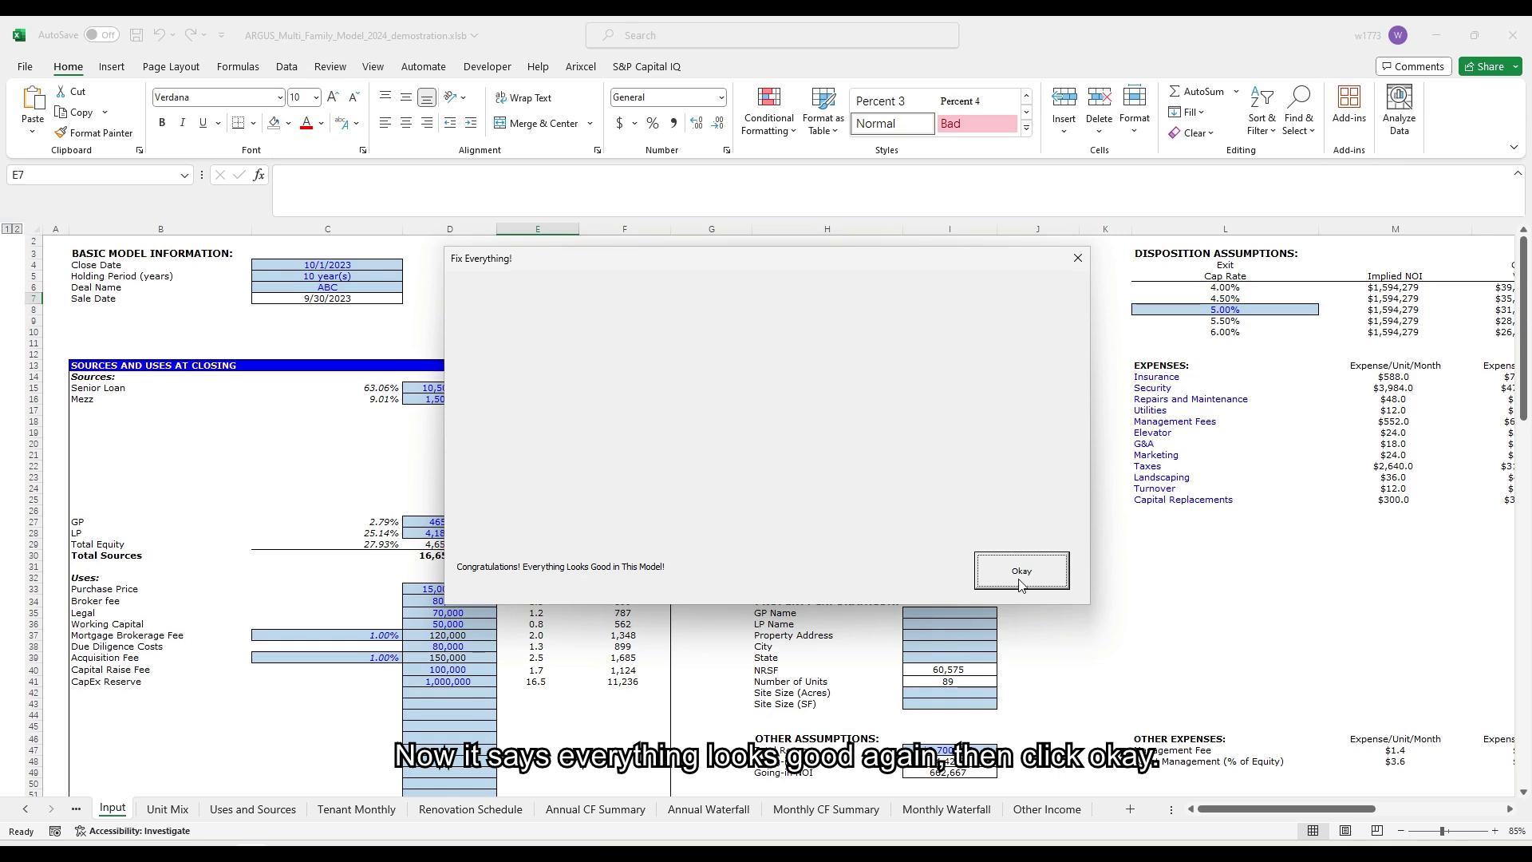
pyautogui.click(1023, 581)
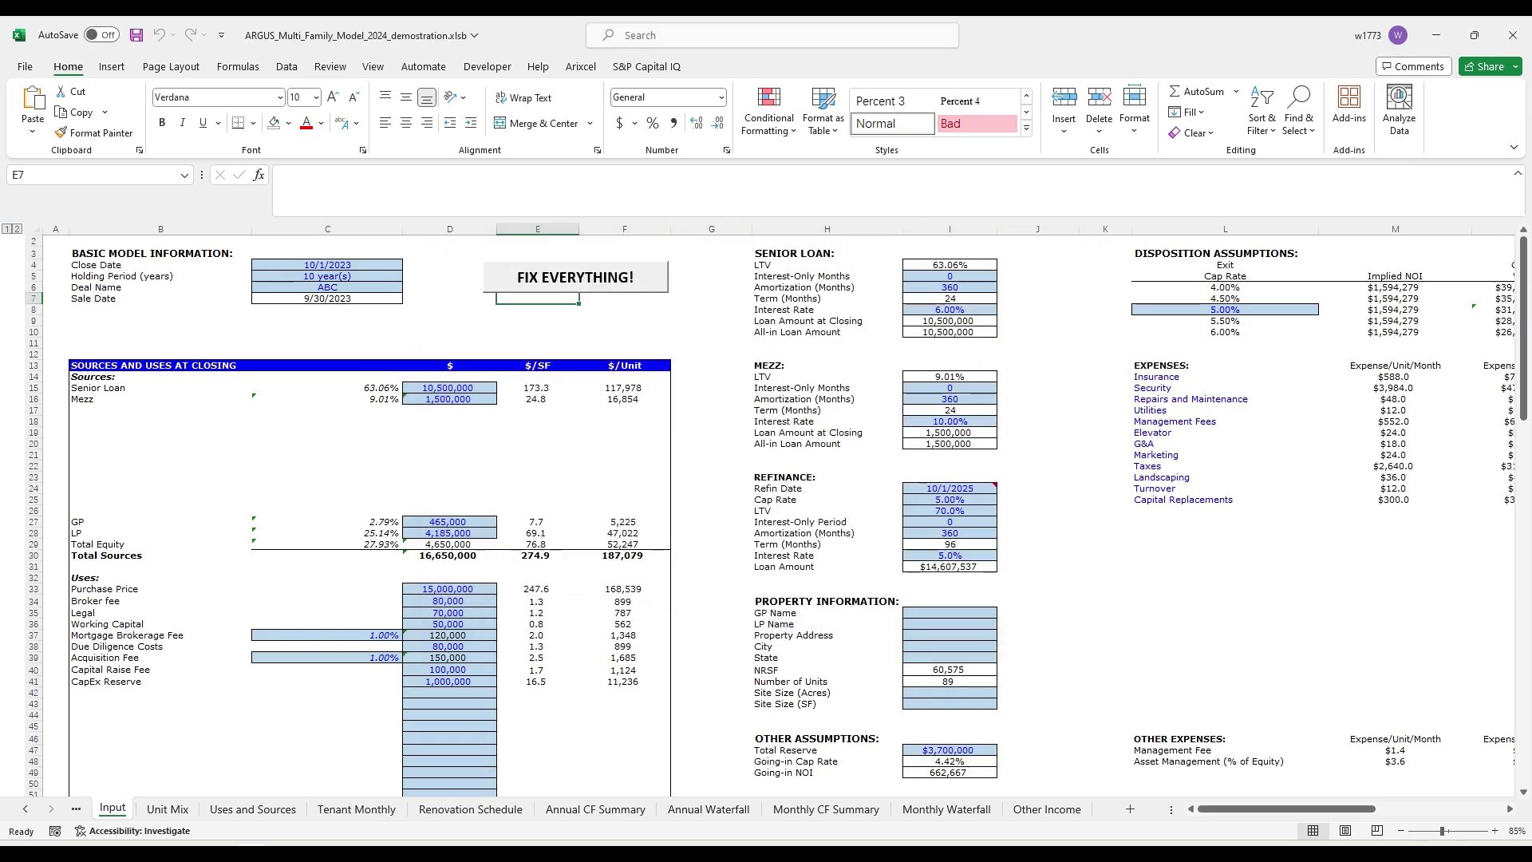
# - Review the reserve additions and withdrawals in the months up to month 33 on Monthly CF Summary
pyautogui.click(848, 811)
pyautogui.scroll(5, 685, 665)
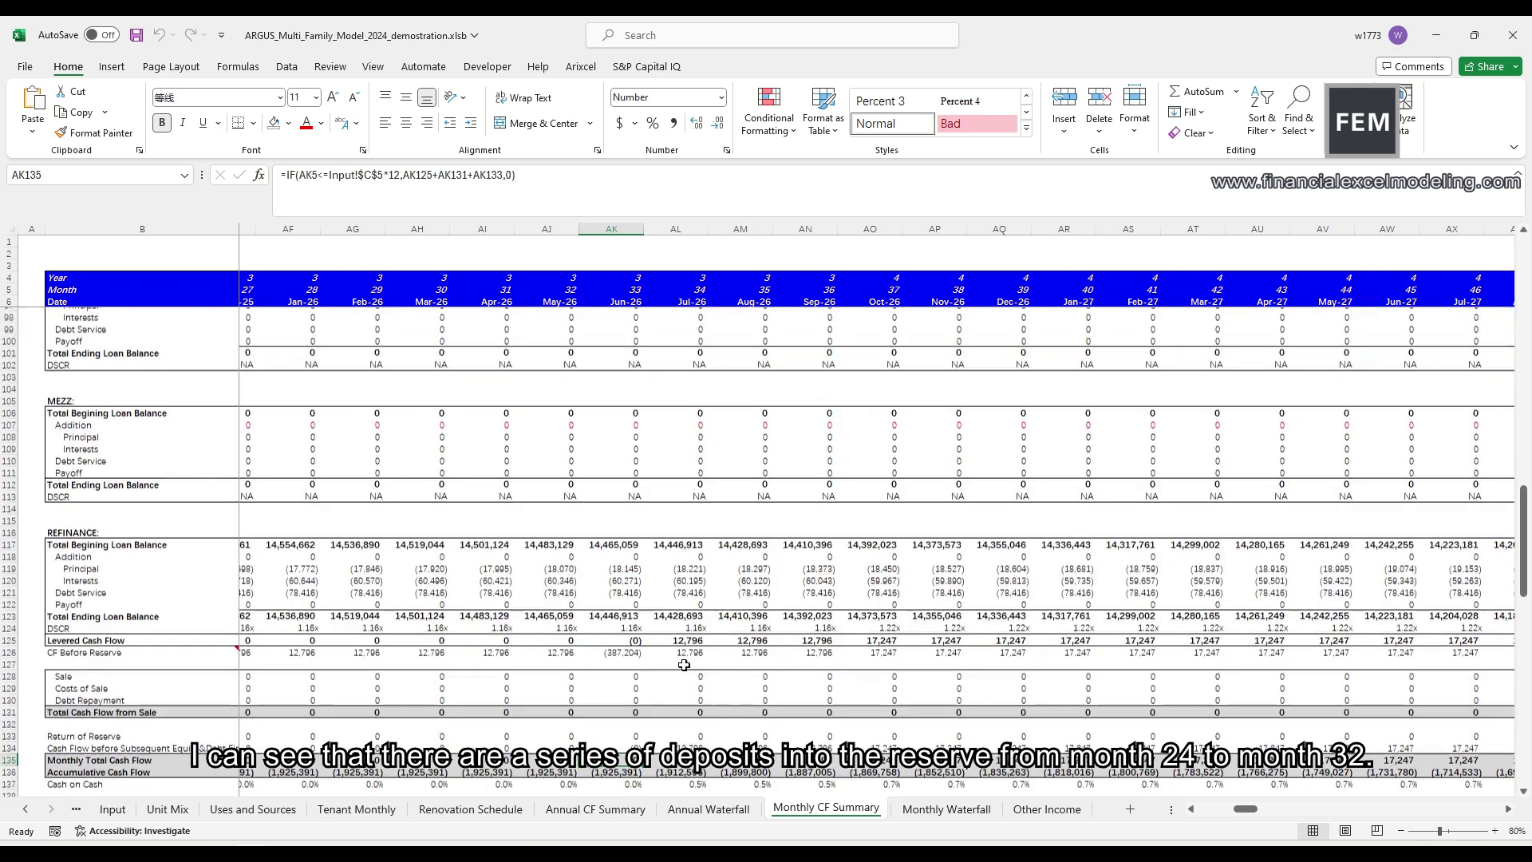
pyautogui.scroll(4, 685, 665)
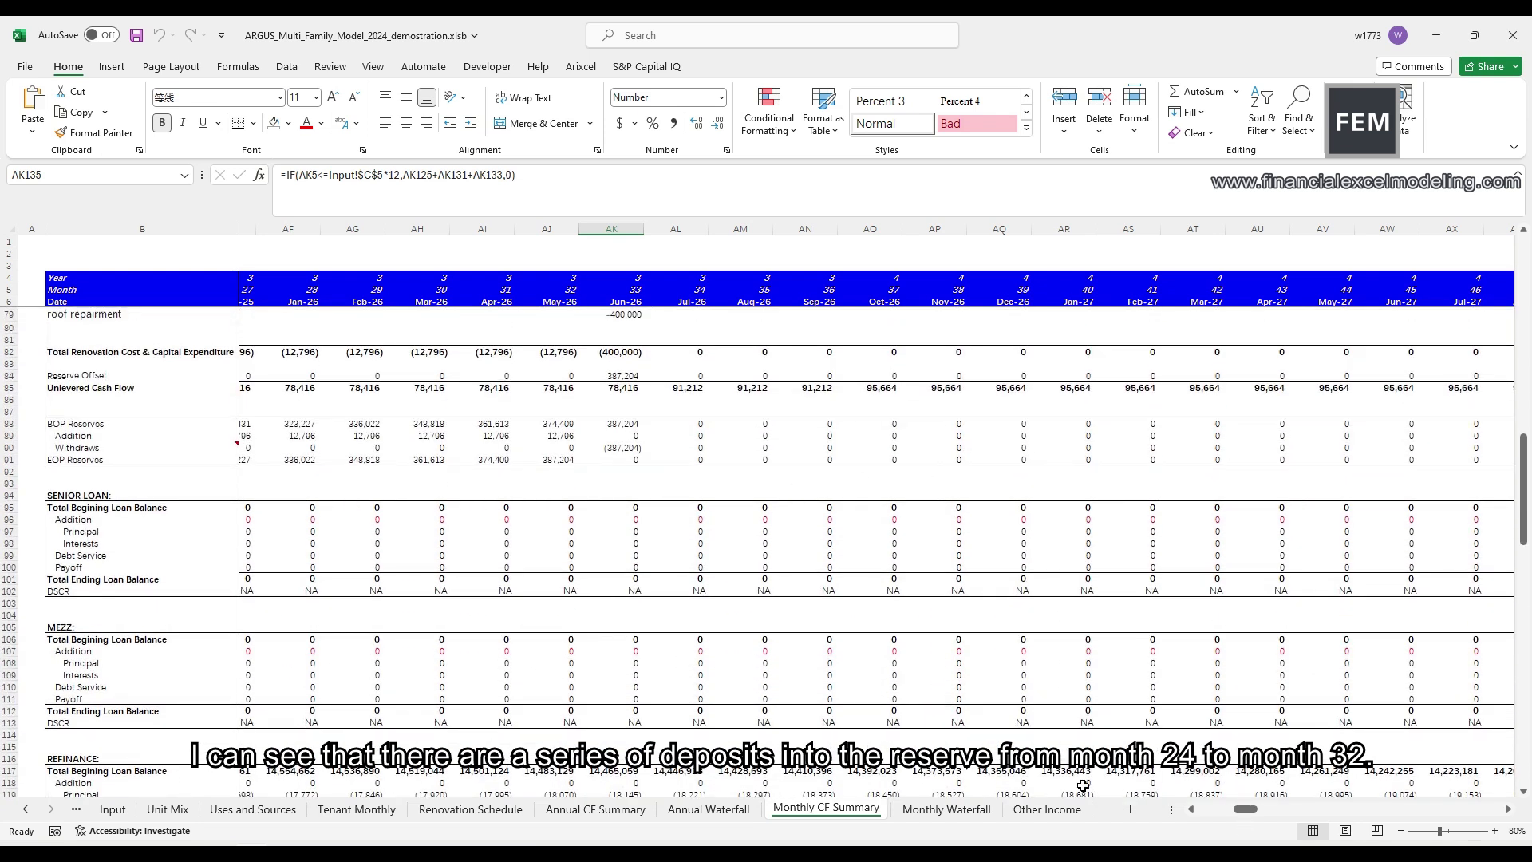
# - Examine the reserve Addition row on Monthly CF Summary from month 24 through month 37
pyautogui.moveTo(1250, 808); pyautogui.dragTo(1235, 809)
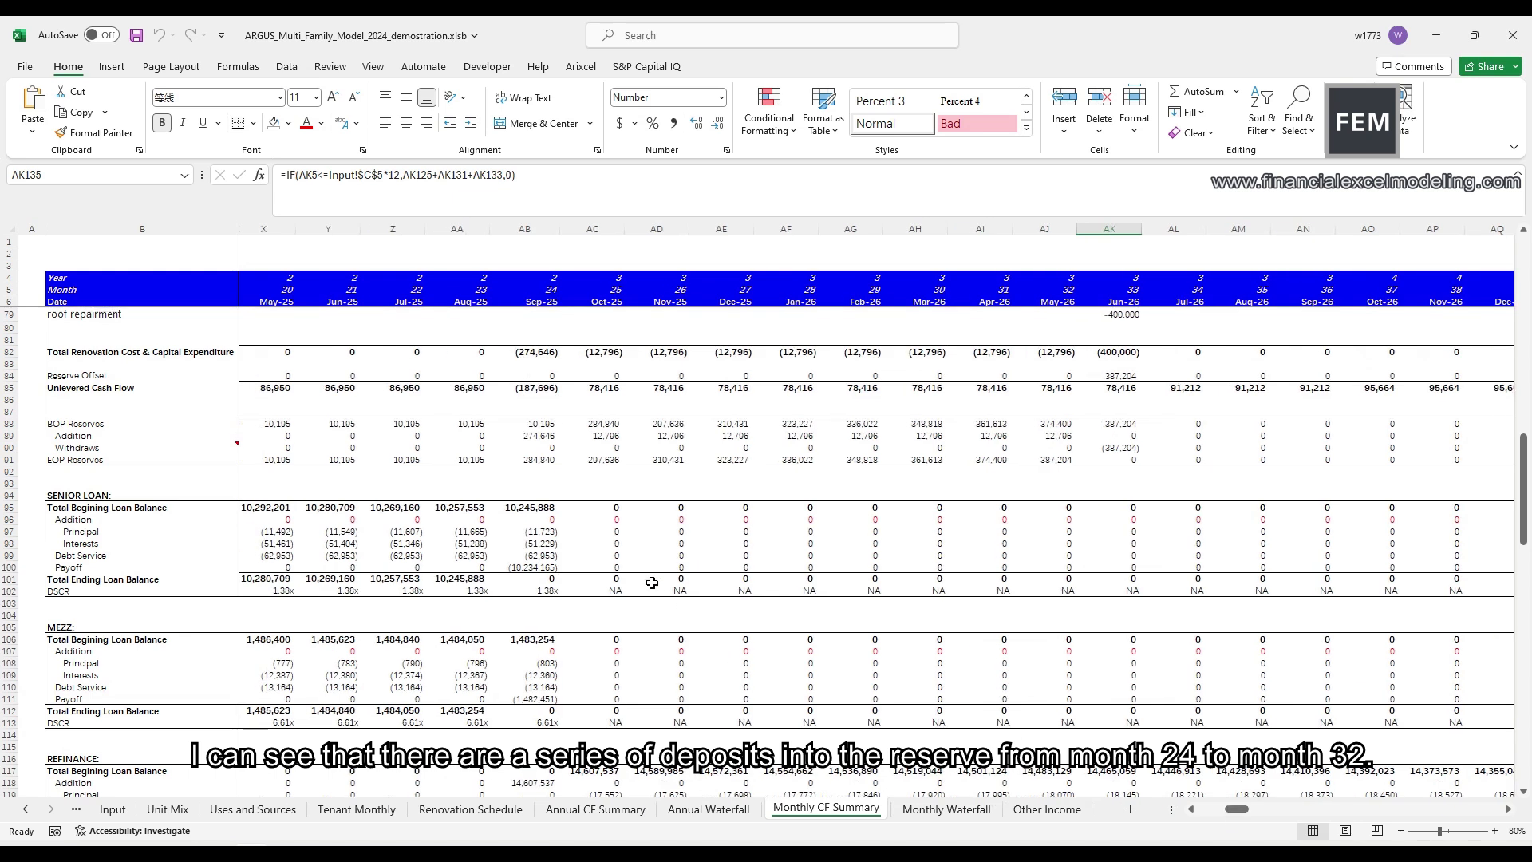
pyautogui.moveTo(525, 436); pyautogui.dragTo(1083, 432)
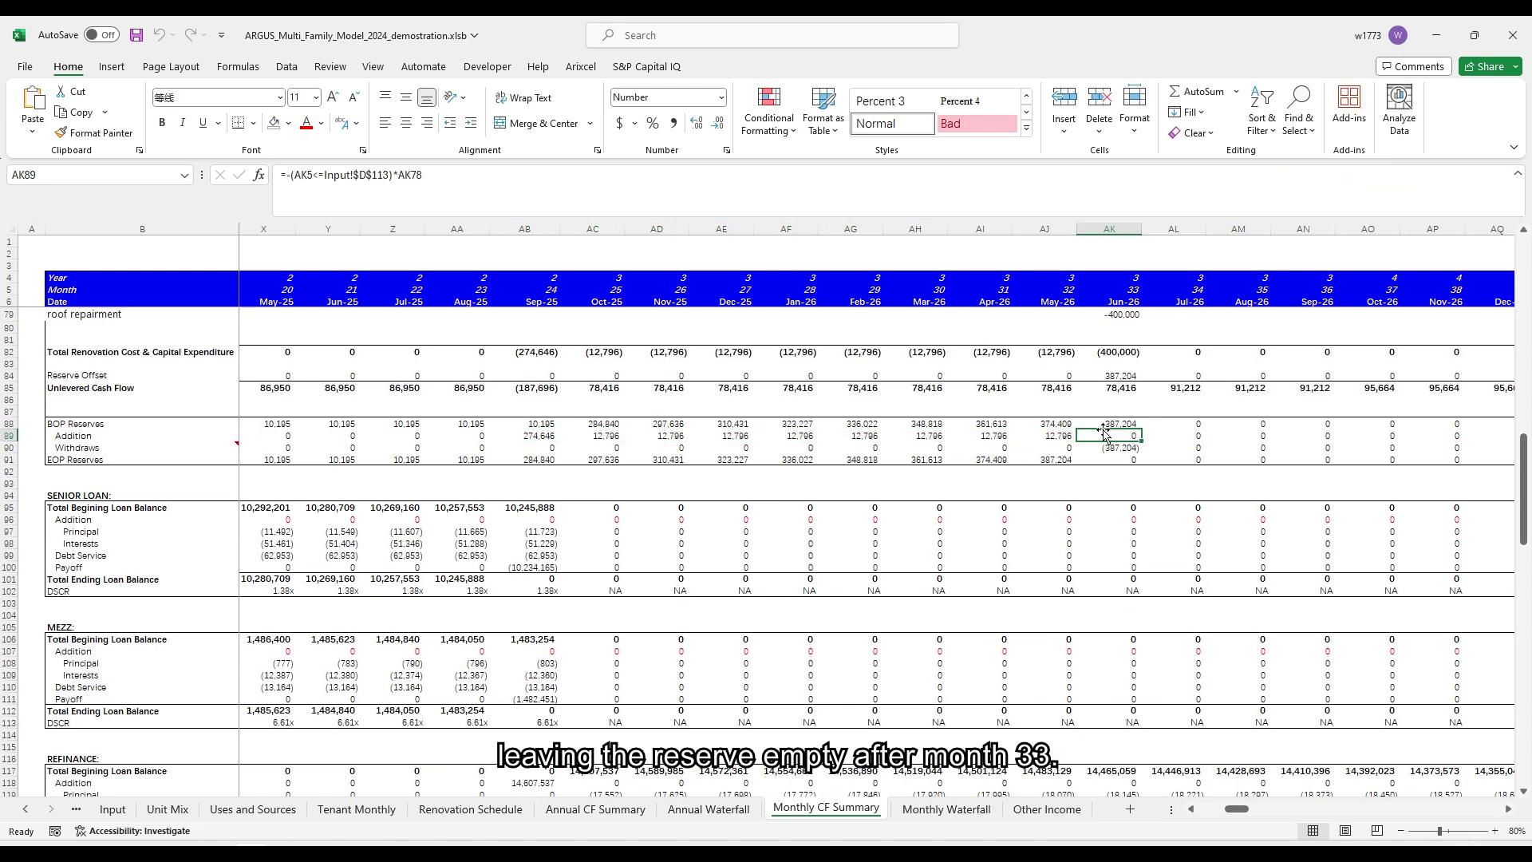
pyautogui.moveTo(1109, 436); pyautogui.dragTo(1392, 436)
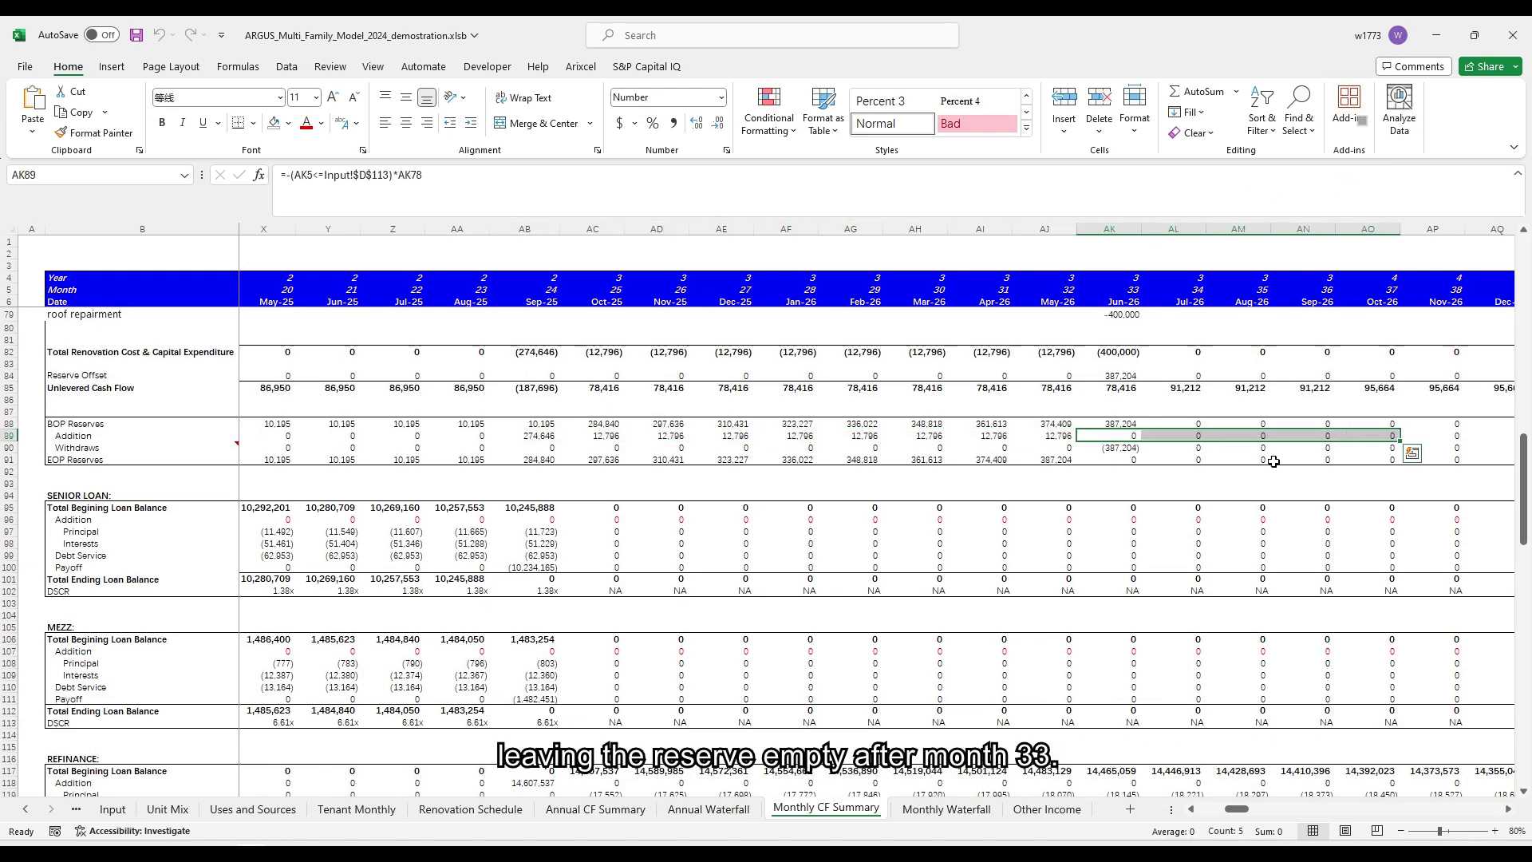
# - Widen column B on the Tenant Monthly sheet to fit the row labels, and inspect the Reserve Deposit values for months 24 to 32
pyautogui.click(357, 809)
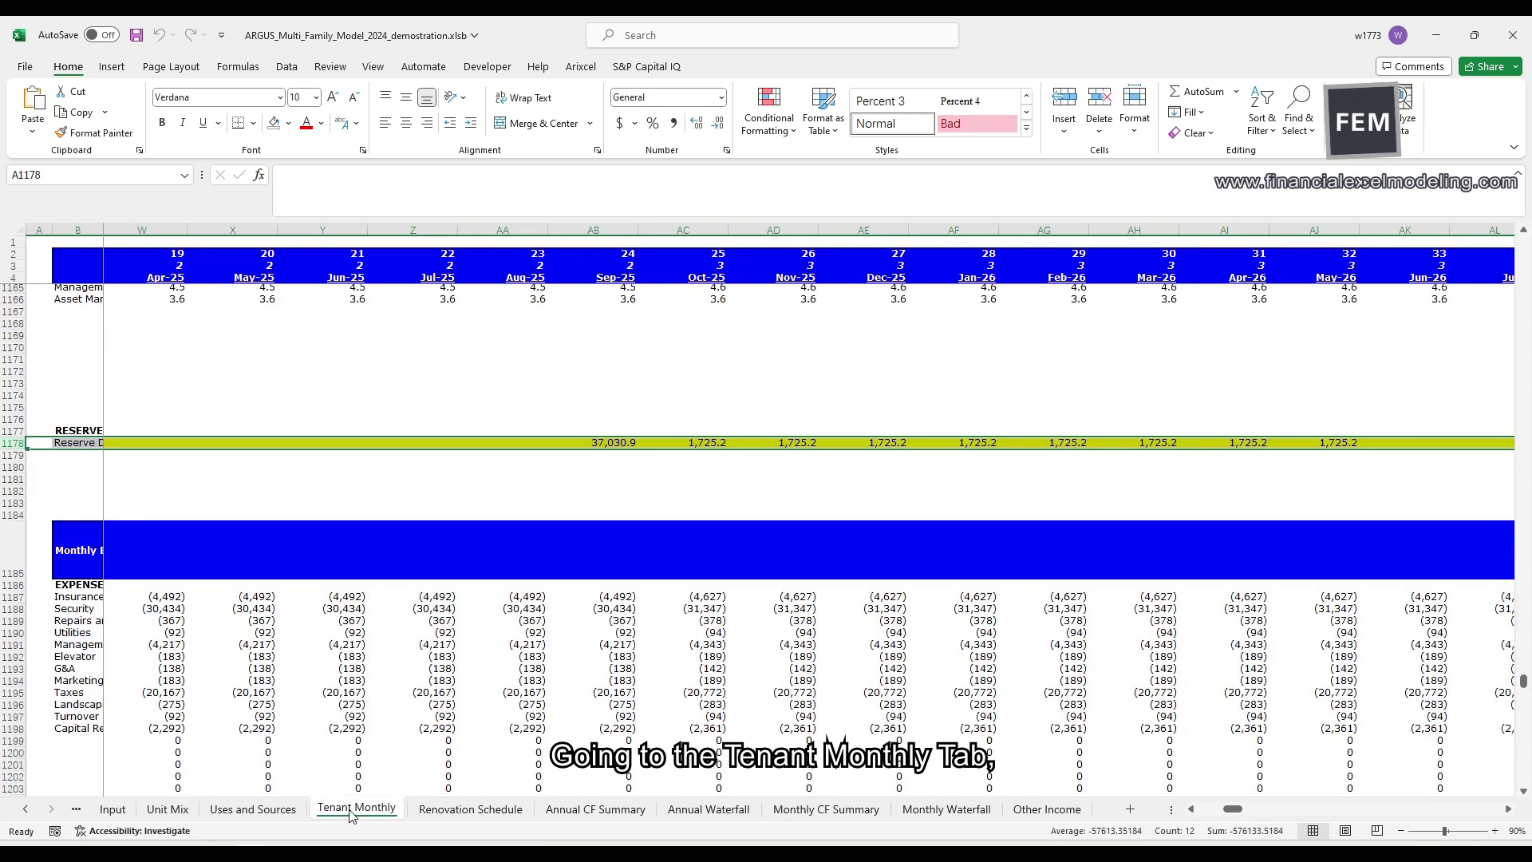
pyautogui.moveTo(103, 230); pyautogui.dragTo(148, 227)
pyautogui.click(669, 443)
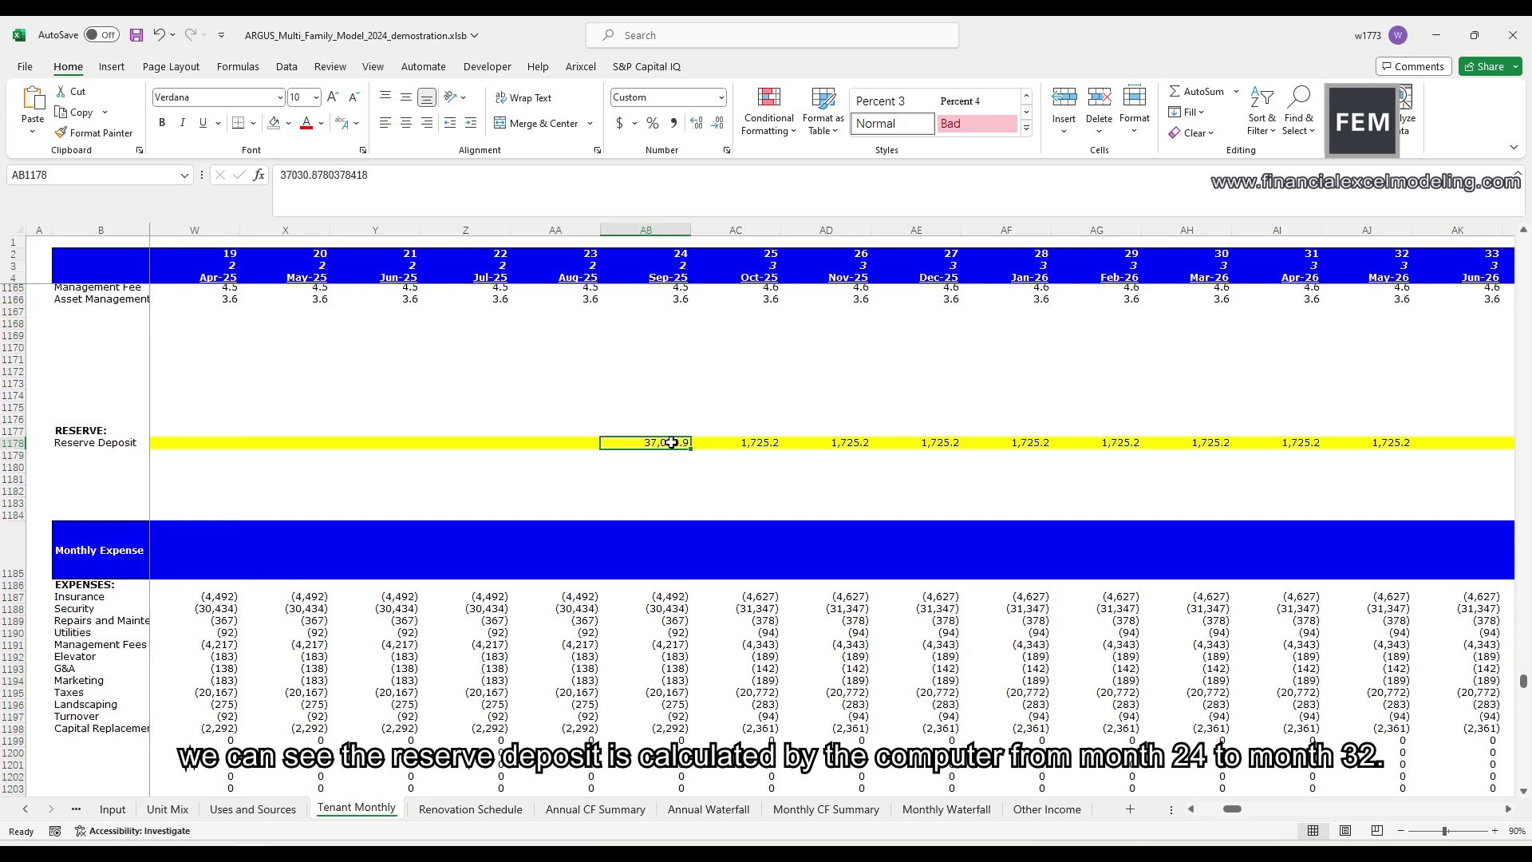
pyautogui.moveTo(669, 443); pyautogui.dragTo(1411, 443)
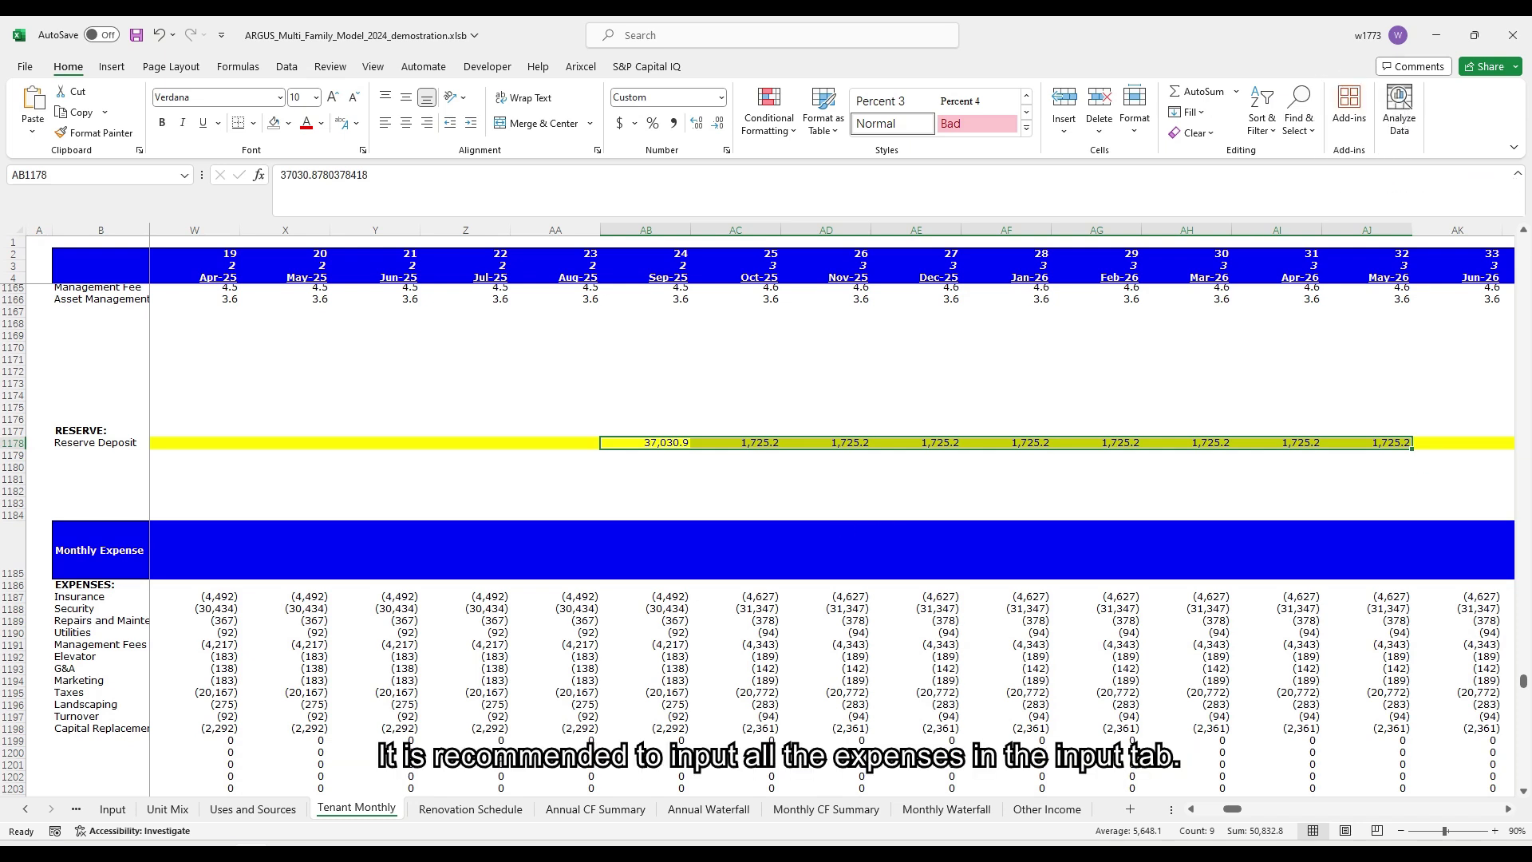
# - Clear the "roof repairment" label and its month 33 amount from the capital expenditure section of Monthly CF Summary
pyautogui.click(772, 822)
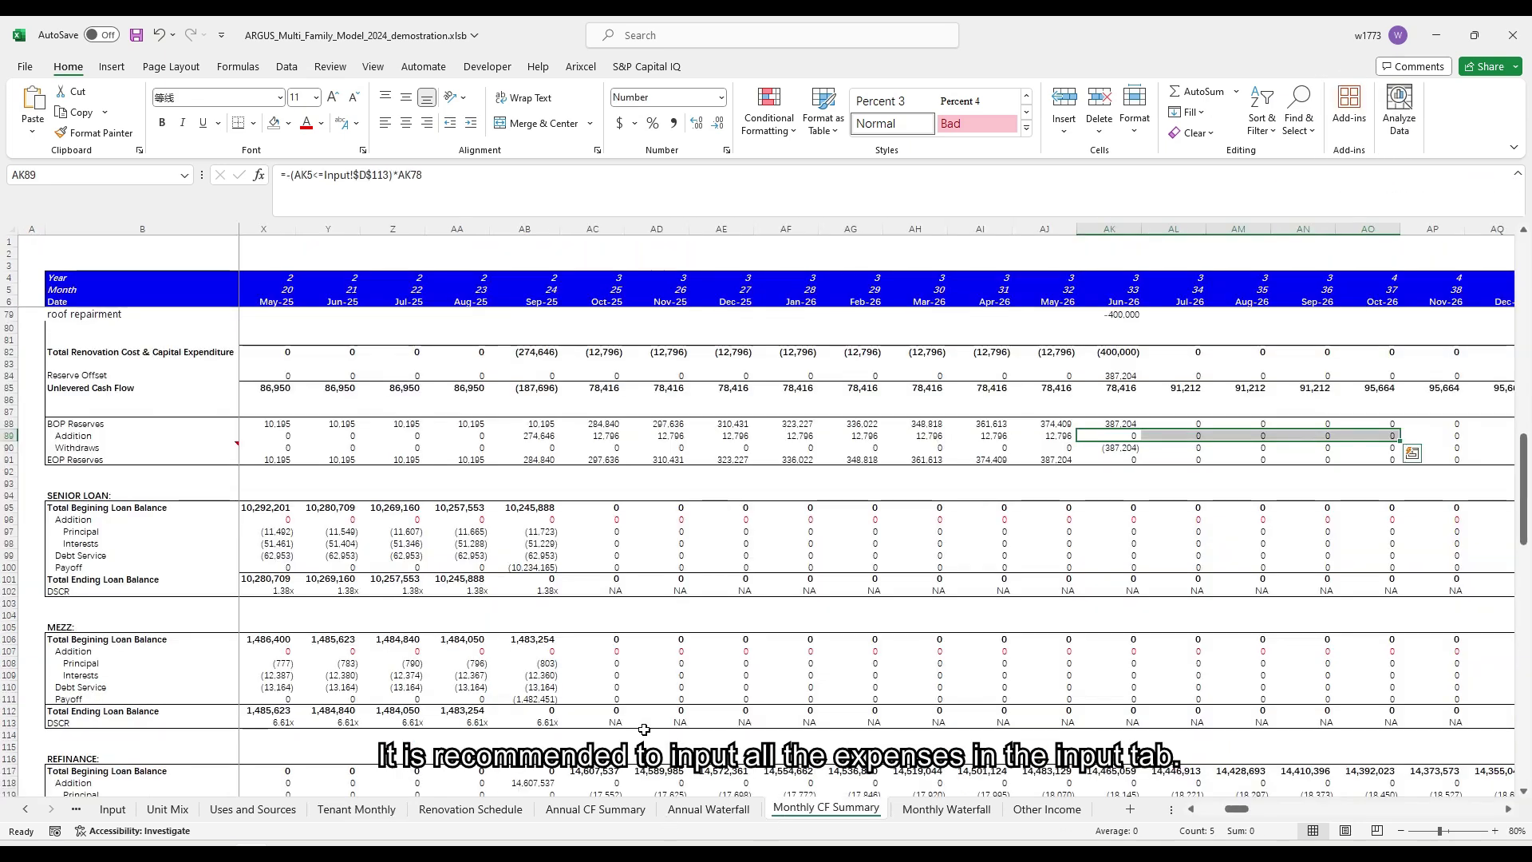
pyautogui.scroll(4, 64, 469)
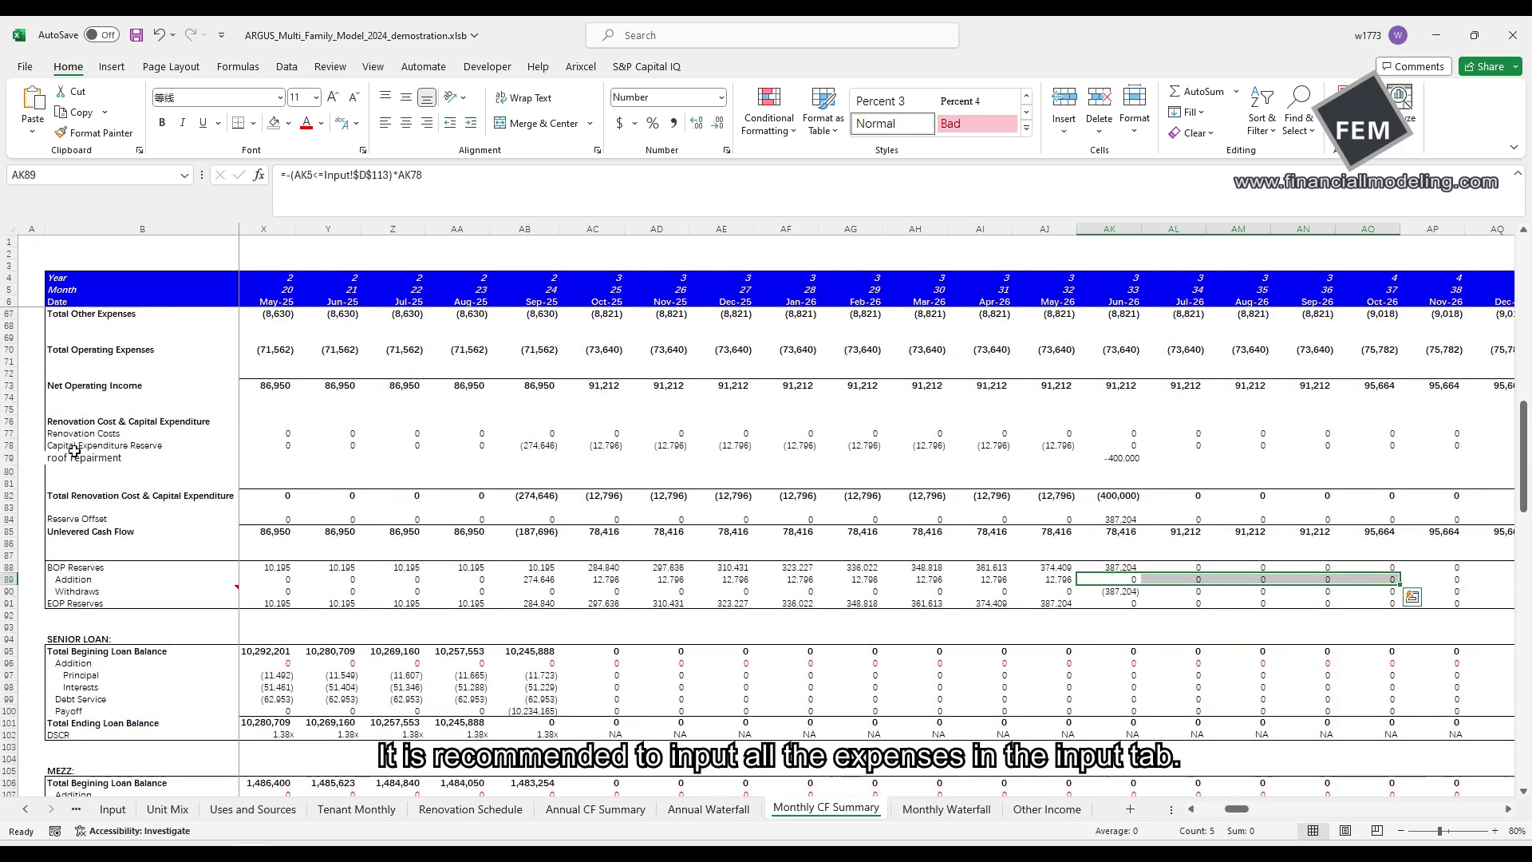
pyautogui.click(74, 459)
pyautogui.press('Delete')
pyautogui.click(1121, 457)
pyautogui.press('Delete')
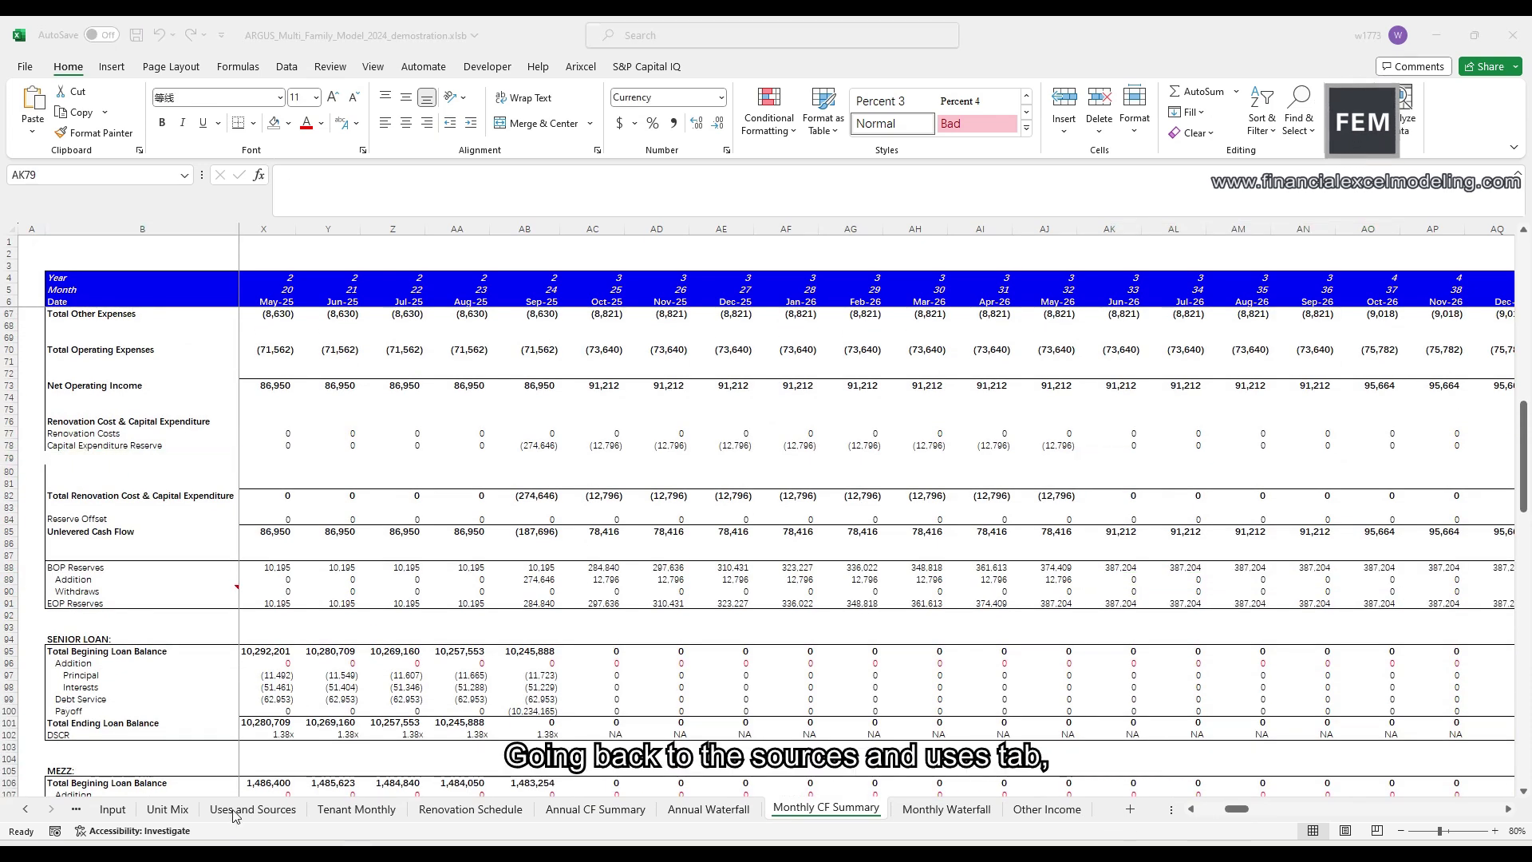
# - Check the balance check cell under Total Uses and review the listed sources and uses on the Uses and Sources sheet
pyautogui.click(235, 811)
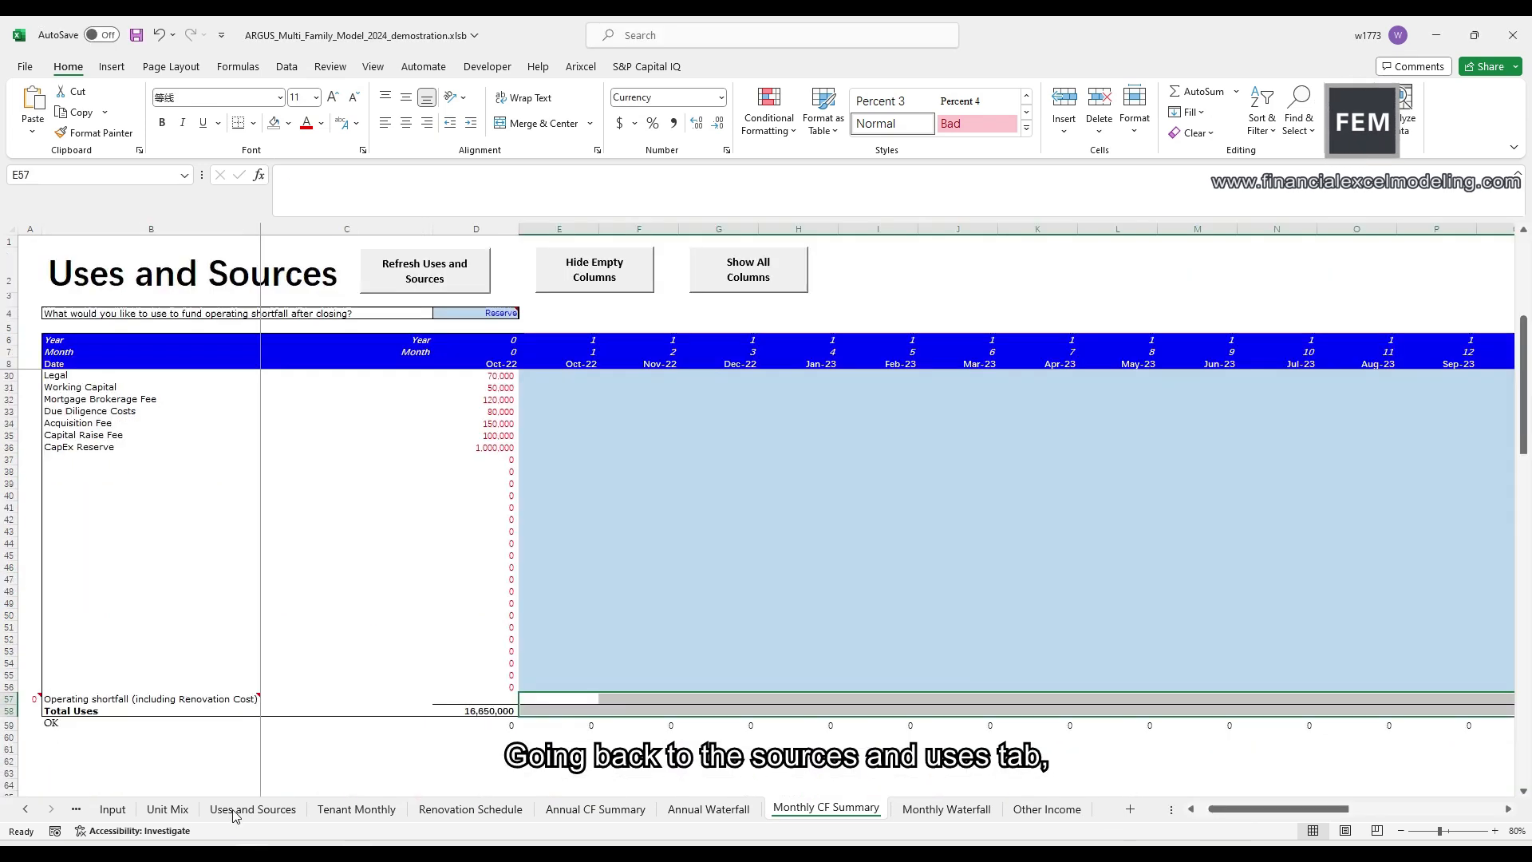
pyautogui.click(4, 724)
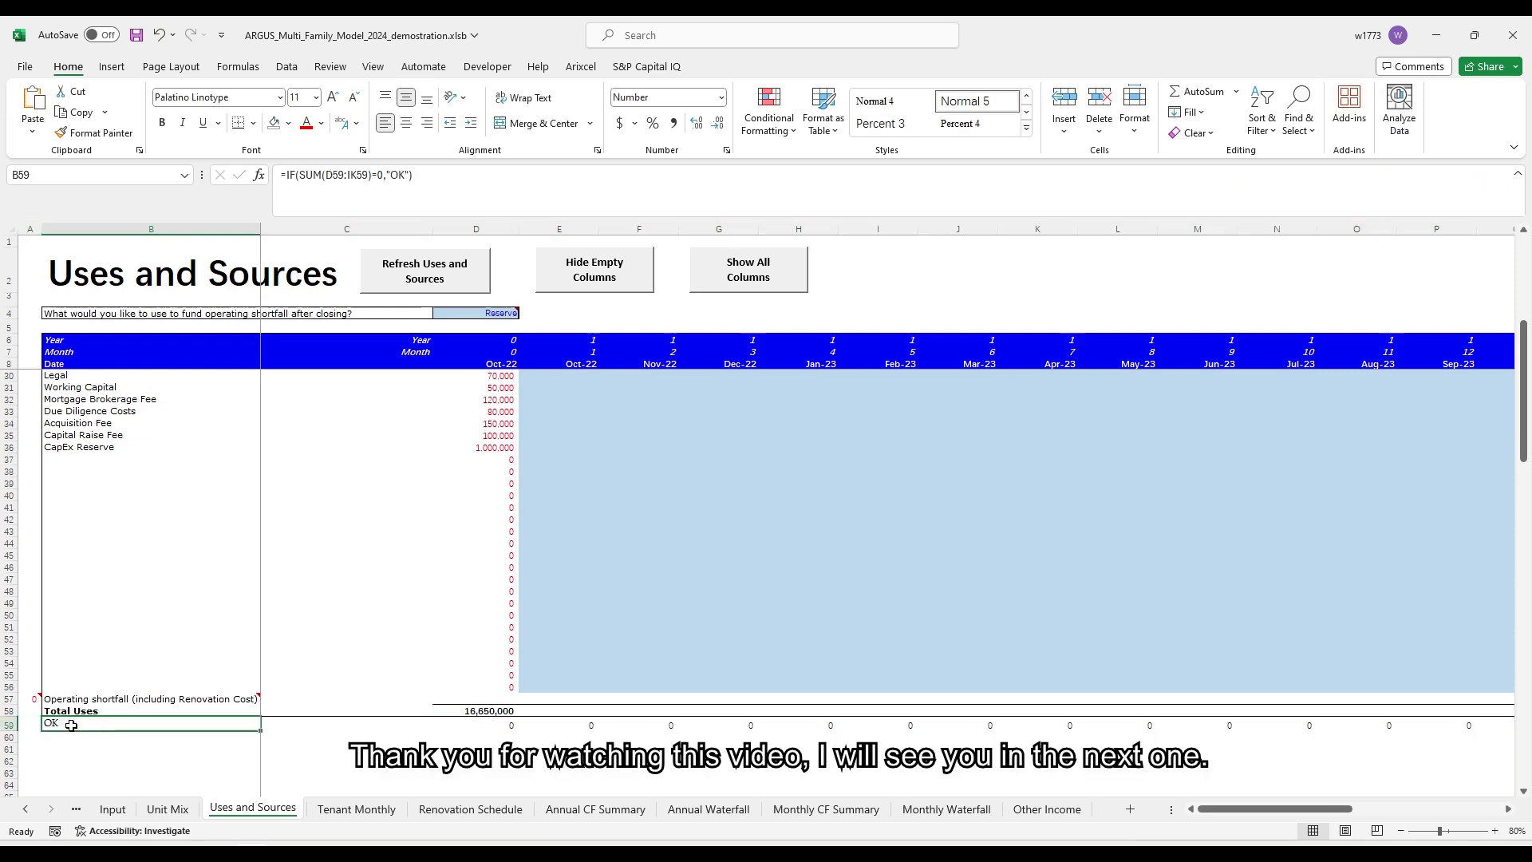
pyautogui.scroll(7, 103, 632)
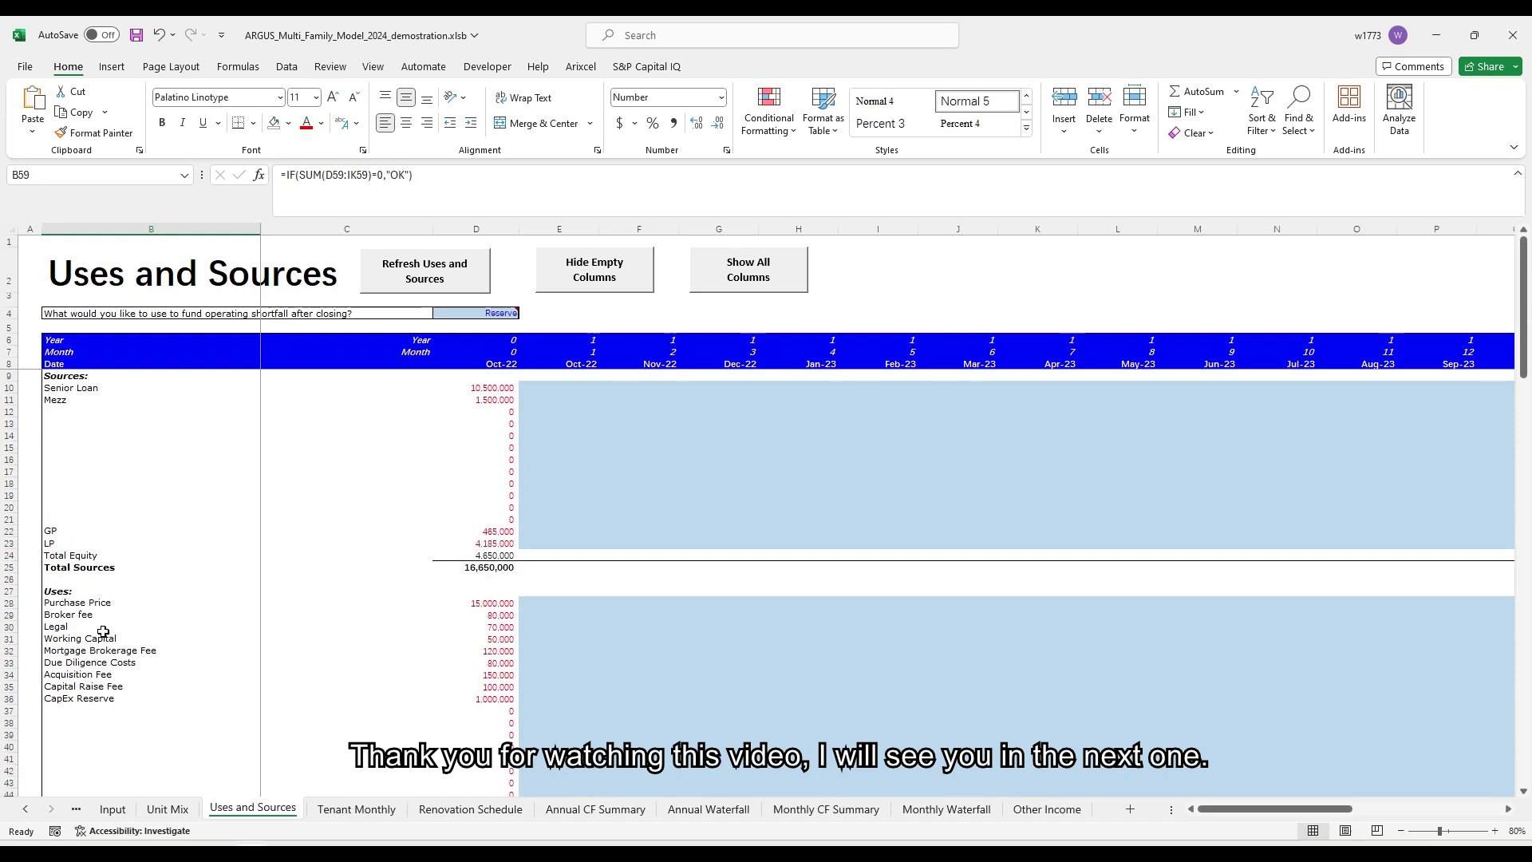